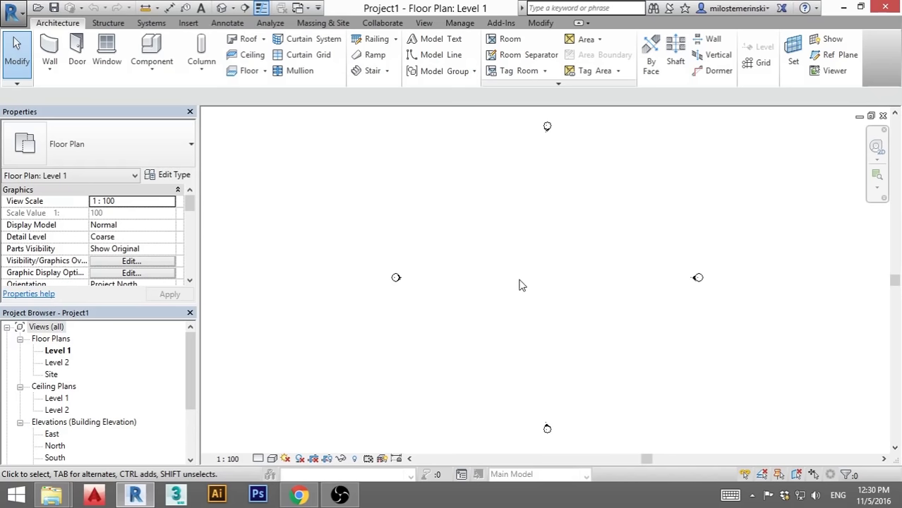
Place two UC305x305x97 structural columns in horizontal alignment between the east and west elevation markers, with their height set to Level 2.
{"action": "key", "text": "c"}
{"action": "key", "text": "l"}
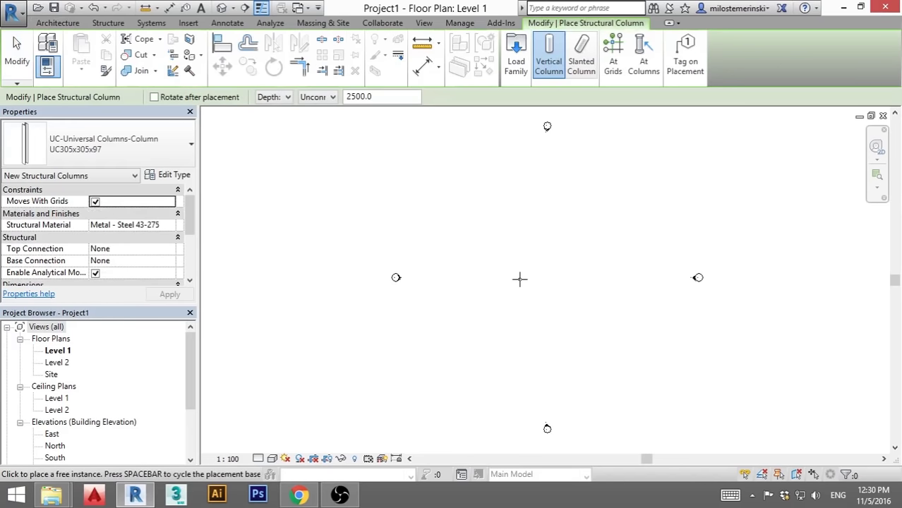
{"action": "scroll", "coordinate": [520, 279], "scroll_direction": "up", "scroll_amount": 3}
{"action": "left_click", "coordinate": [272, 99]}
{"action": "left_click", "coordinate": [274, 122]}
{"action": "left_click", "coordinate": [322, 99]}
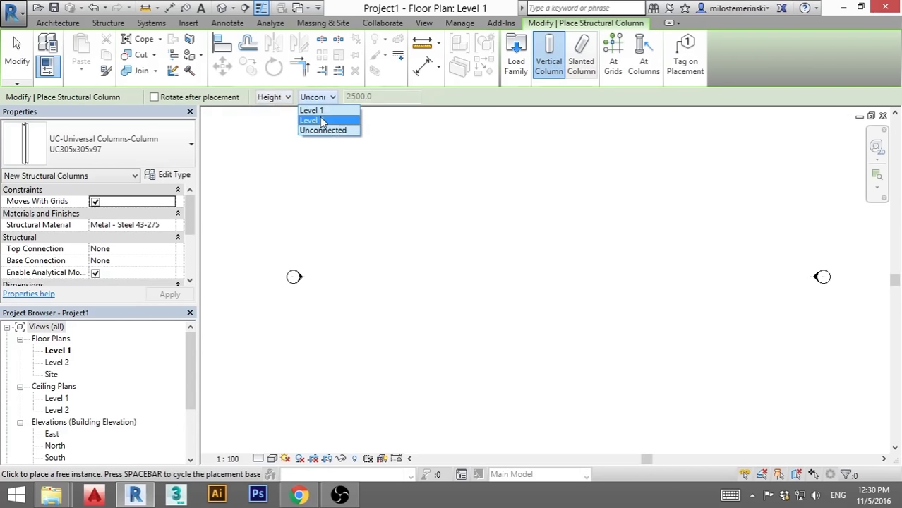
{"action": "left_click", "coordinate": [316, 121]}
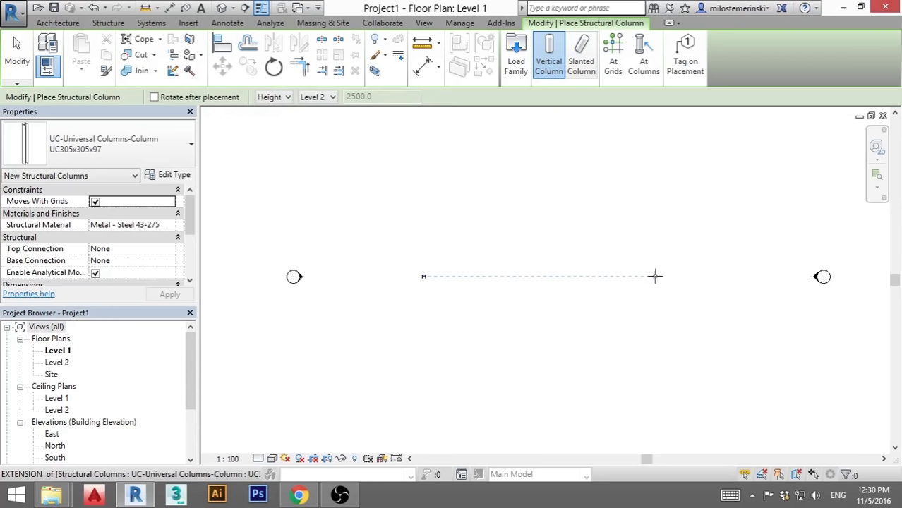
{"action": "left_click", "coordinate": [686, 276]}
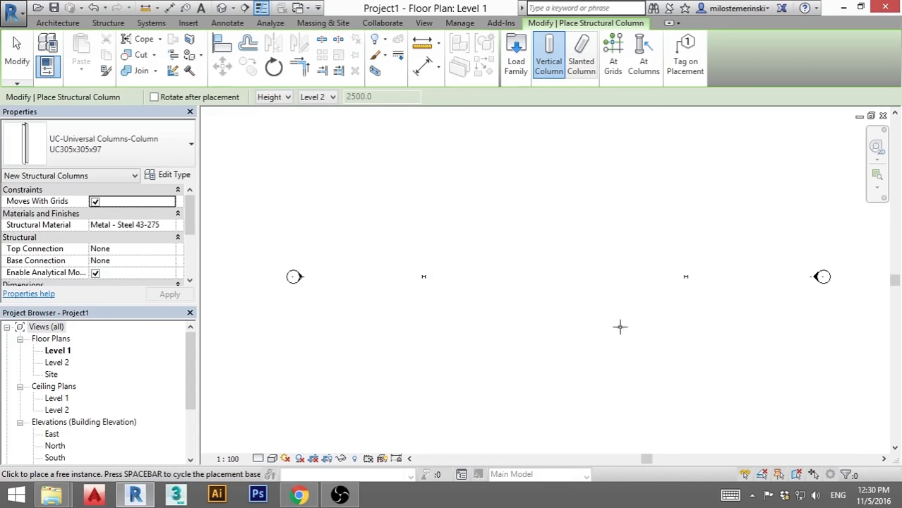
{"action": "key", "text": "Escape"}
Draw a horizontal reference plane from the west column's midpoint through the east column and a short distance past it.
{"action": "middle_click_drag", "start_coordinate": [538, 312], "coordinate": [519, 293]}
{"action": "scroll", "coordinate": [492, 262], "scroll_direction": "up", "scroll_amount": 1}
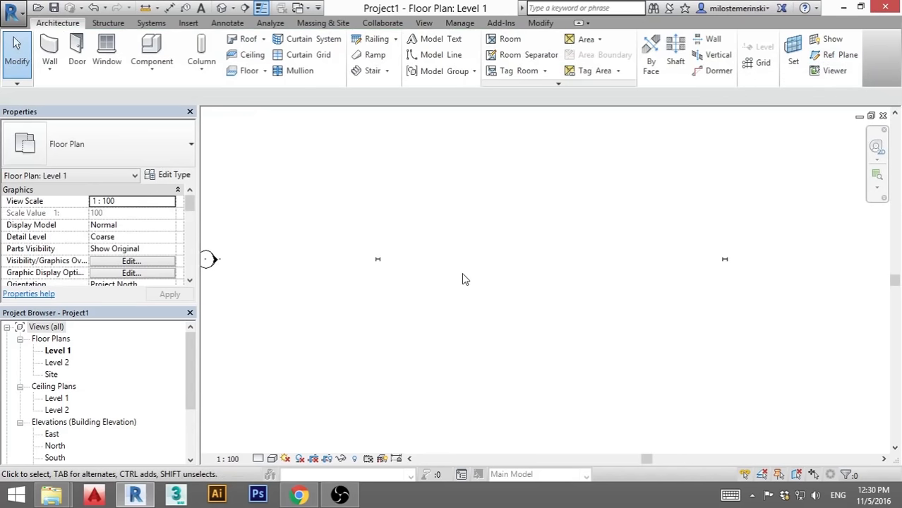
{"action": "key", "text": "r"}
{"action": "key", "text": "p"}
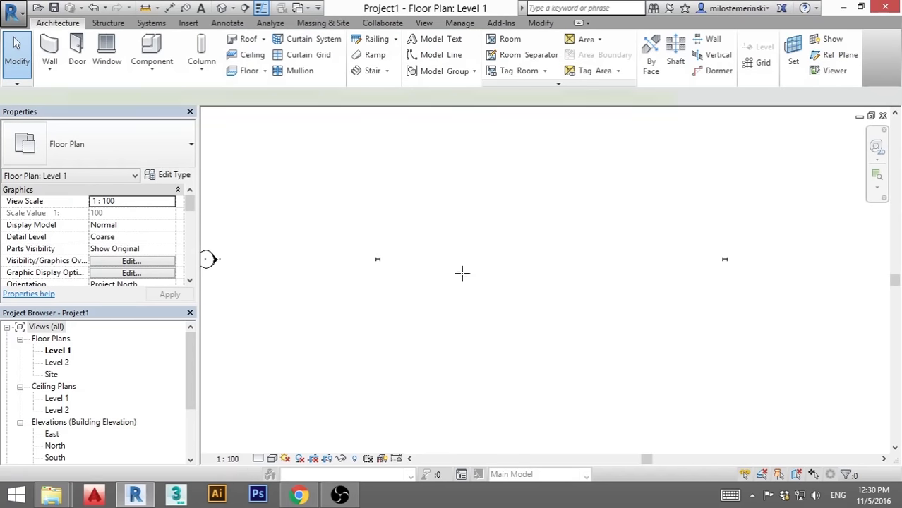
{"action": "scroll", "coordinate": [399, 255], "scroll_direction": "up", "scroll_amount": 1}
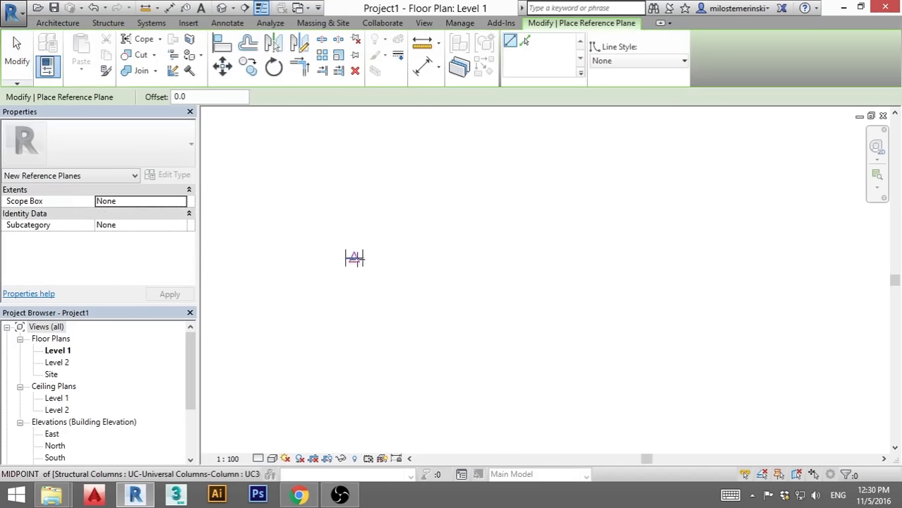
{"action": "left_click", "coordinate": [350, 258]}
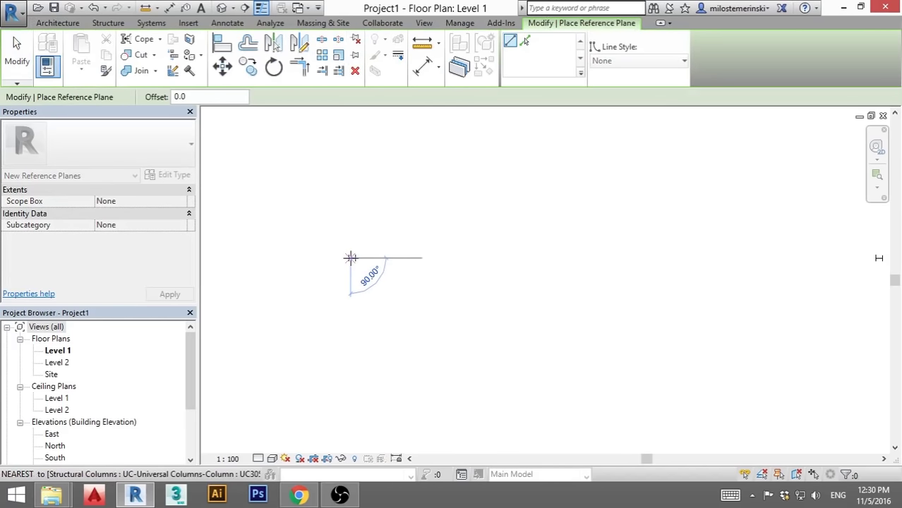
{"action": "left_click", "coordinate": [750, 258]}
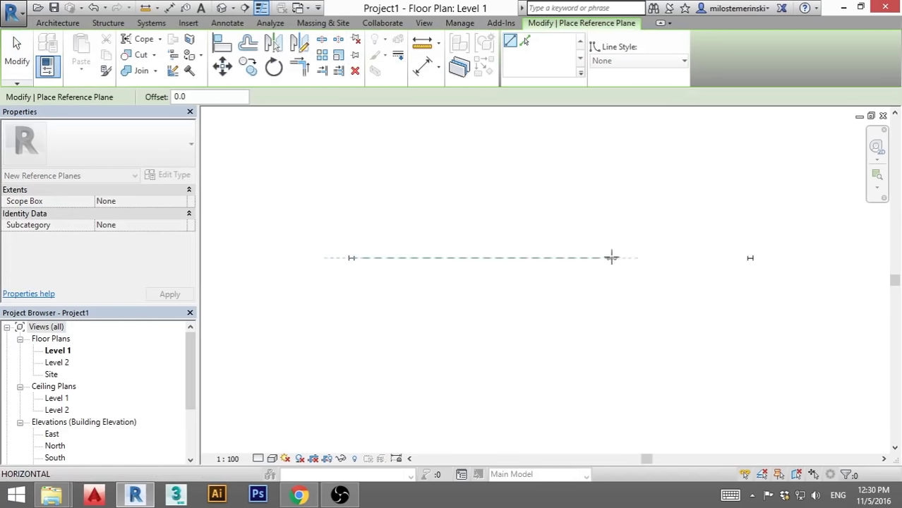
{"action": "left_click", "coordinate": [808, 258]}
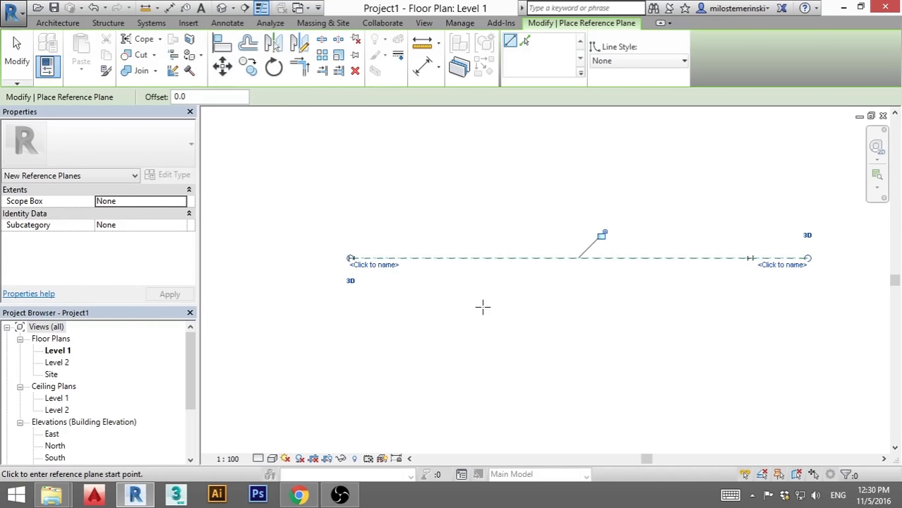
{"action": "key", "text": "Escape"}
{"action": "key", "text": "Escape"}
Extend the reference plane's west end past the column and name the plane "truss".
{"action": "left_click", "coordinate": [428, 259]}
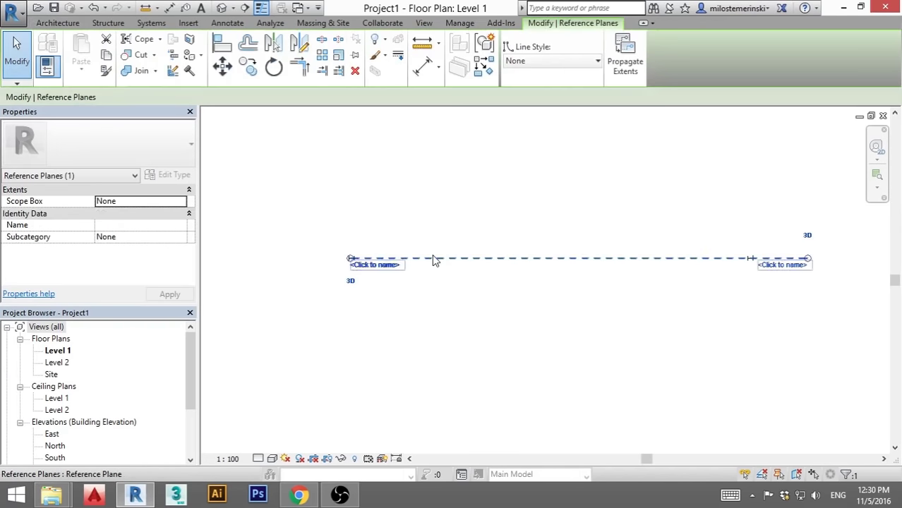
{"action": "left_click_drag", "start_coordinate": [351, 259], "coordinate": [281, 258]}
{"action": "left_click", "coordinate": [297, 266]}
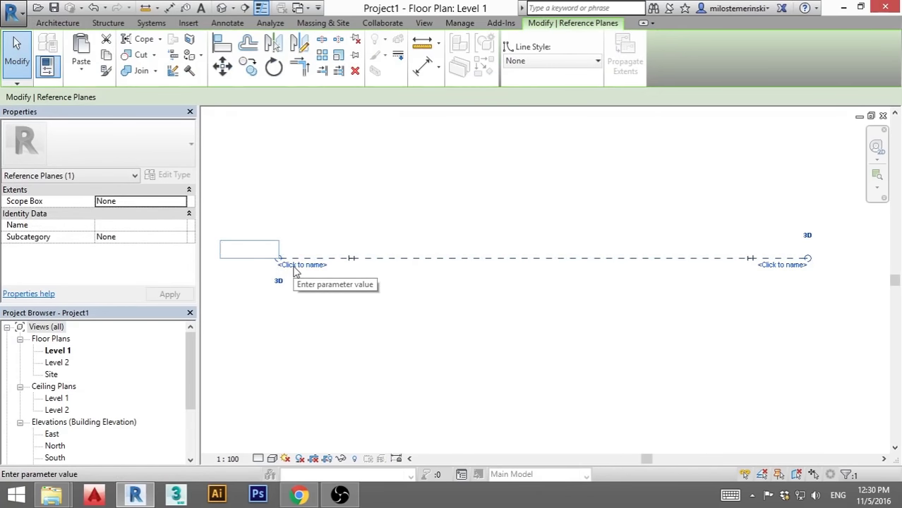
{"action": "type", "text": "truss"}
{"action": "key", "text": "Return"}
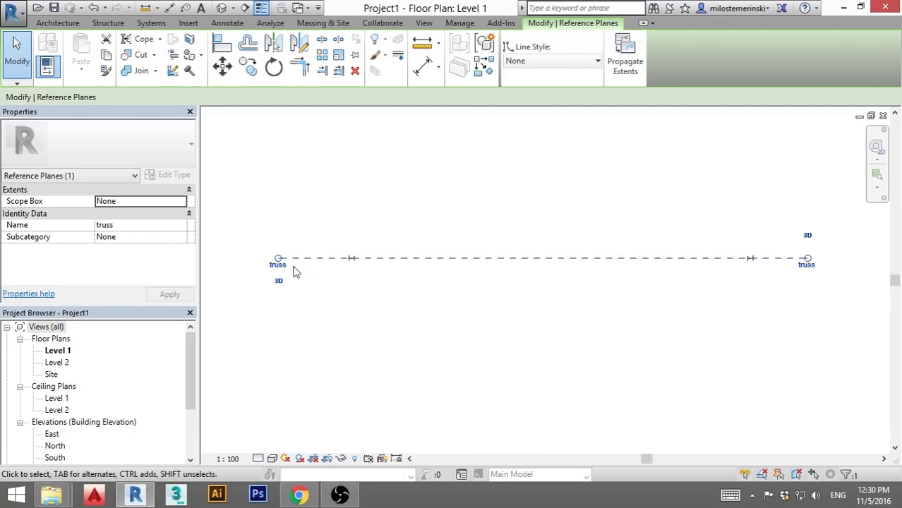
{"action": "left_click", "coordinate": [366, 312]}
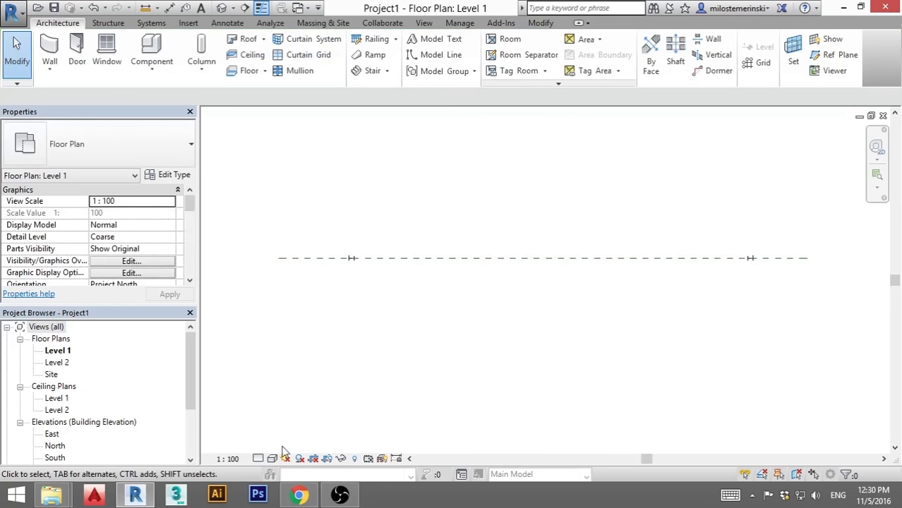
Set the Level 1 floor plan's detail level to Fine.
{"action": "left_click", "coordinate": [259, 459]}
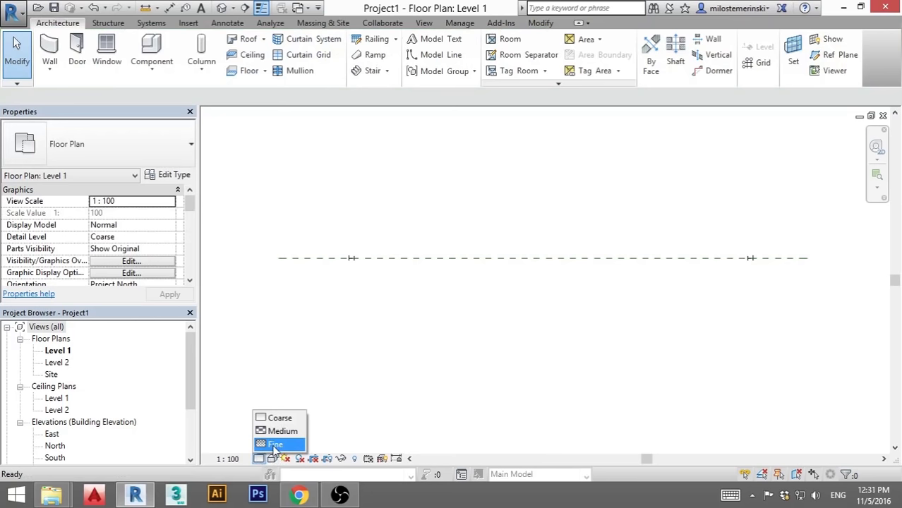
{"action": "left_click", "coordinate": [275, 445]}
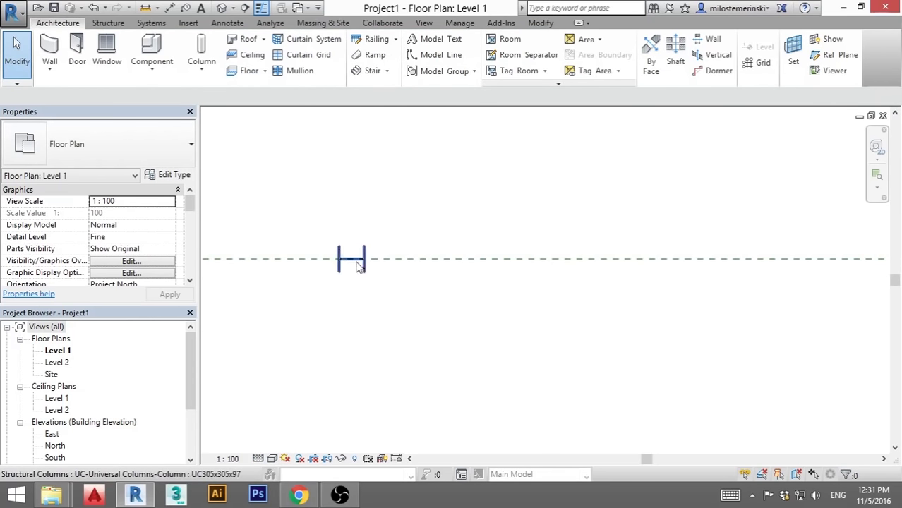
{"action": "scroll", "coordinate": [291, 370], "scroll_direction": "down", "scroll_amount": 5}
{"action": "middle_click_drag", "start_coordinate": [442, 395], "coordinate": [442, 341]}
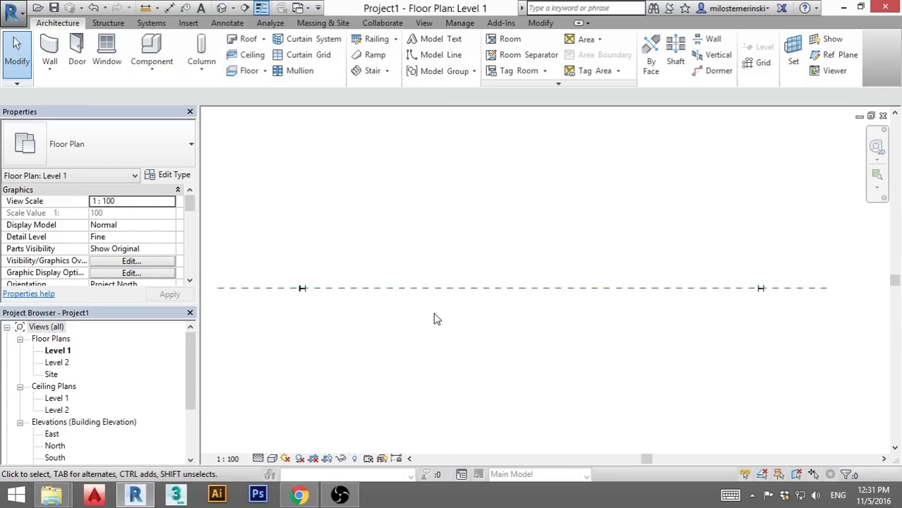
Open the Level 2 floor plan and set its detail level to Fine.
{"action": "double_click", "coordinate": [69, 365]}
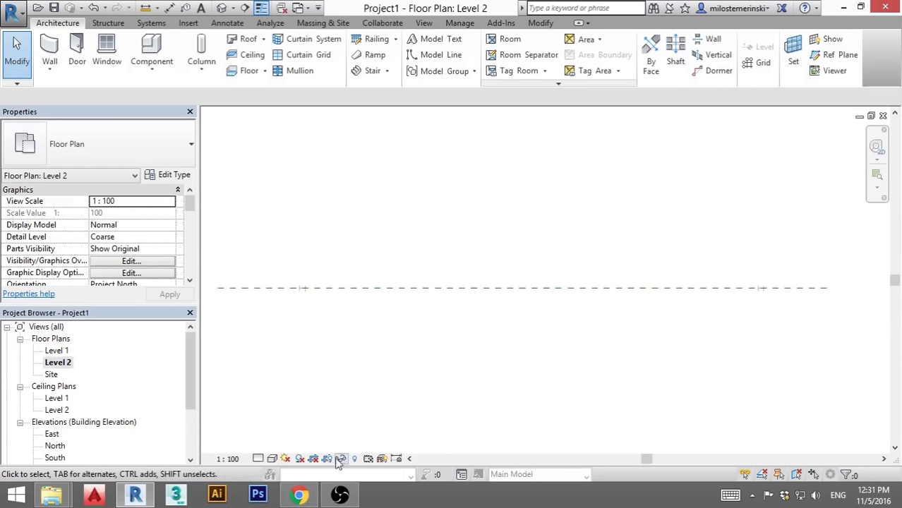
{"action": "left_click", "coordinate": [271, 459]}
{"action": "left_click", "coordinate": [277, 445]}
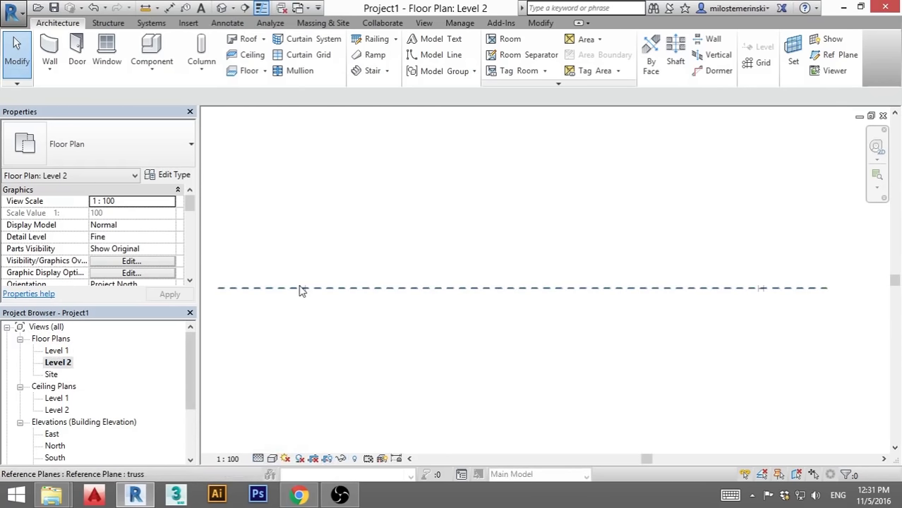
{"action": "scroll", "coordinate": [308, 304], "scroll_direction": "up", "scroll_amount": 2}
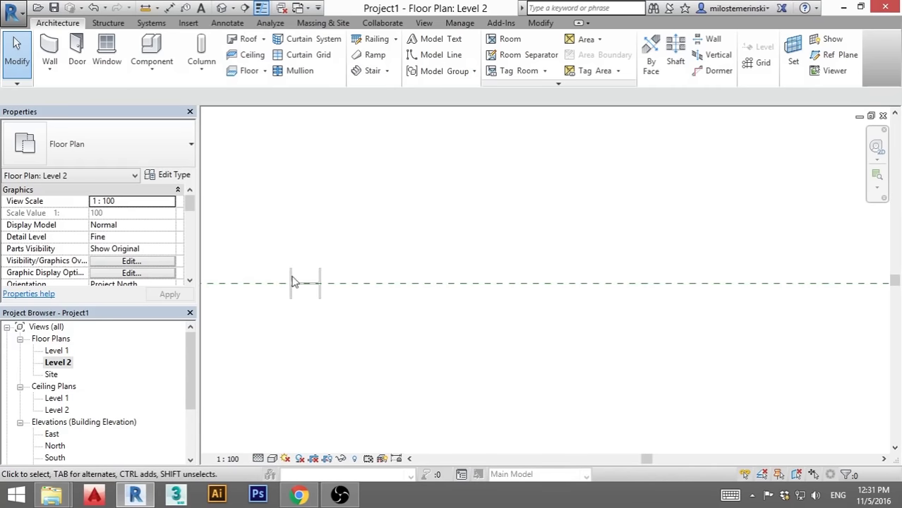
{"action": "scroll", "coordinate": [297, 300], "scroll_direction": "down", "scroll_amount": 2}
{"action": "middle_click_drag", "start_coordinate": [410, 324], "coordinate": [372, 323]}
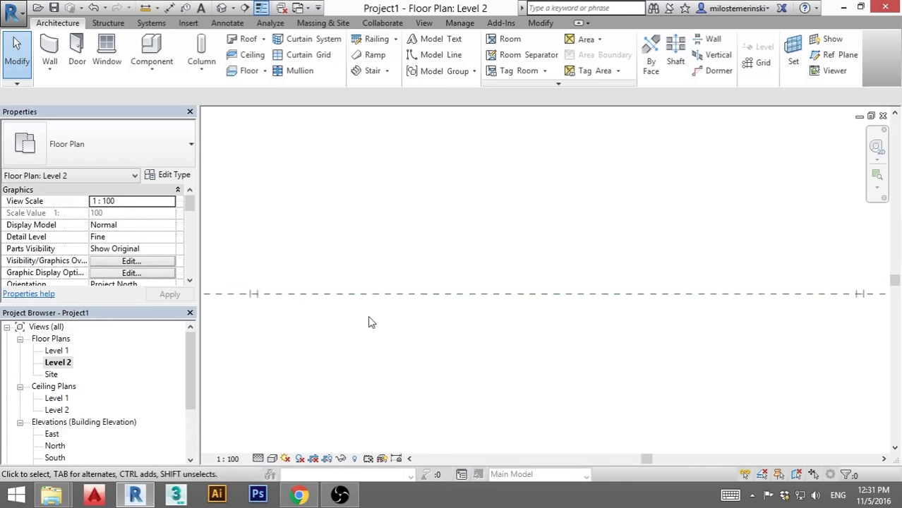
Start placing a truss, agree to load a truss family, and open the Structural Trusses folder.
{"action": "left_click", "coordinate": [108, 23]}
{"action": "left_click", "coordinate": [179, 41]}
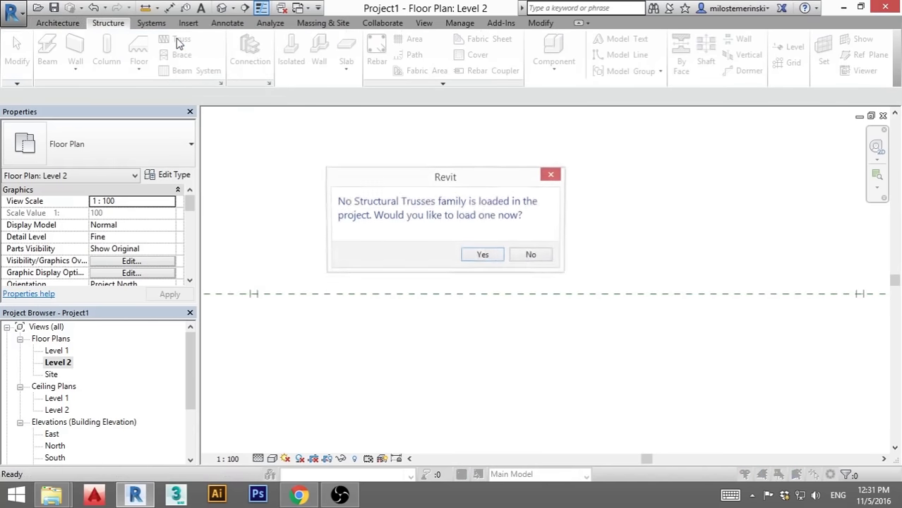
{"action": "left_click", "coordinate": [483, 256]}
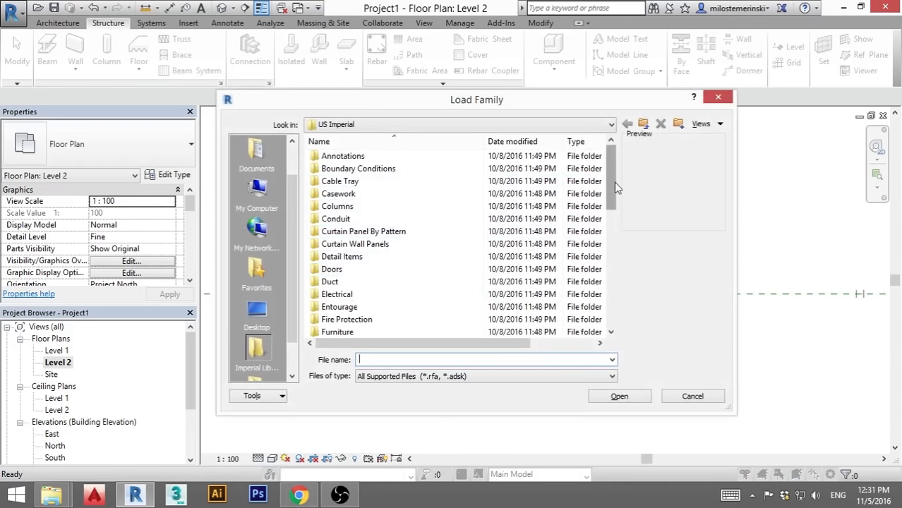
{"action": "left_click_drag", "start_coordinate": [614, 187], "coordinate": [614, 303]}
{"action": "double_click", "coordinate": [342, 282]}
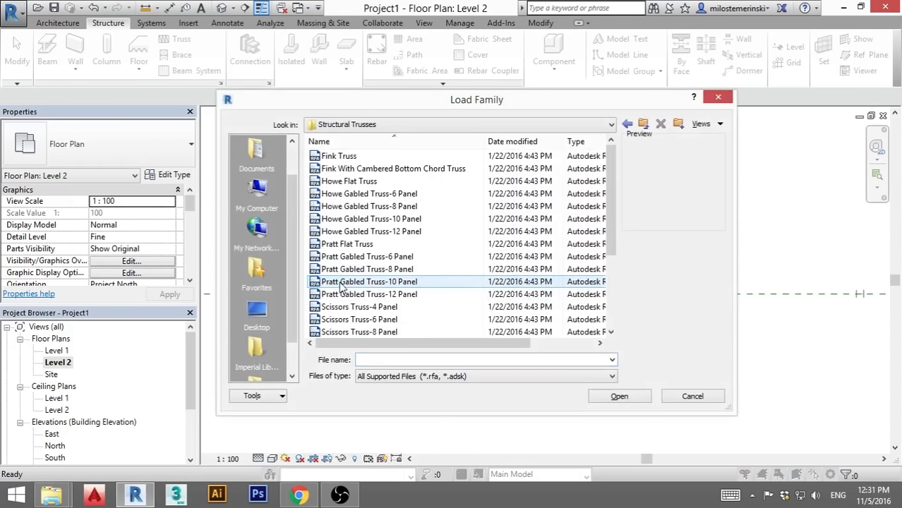
Preview the available truss families and load Warren Truss-5 Panel.
{"action": "left_click", "coordinate": [344, 157]}
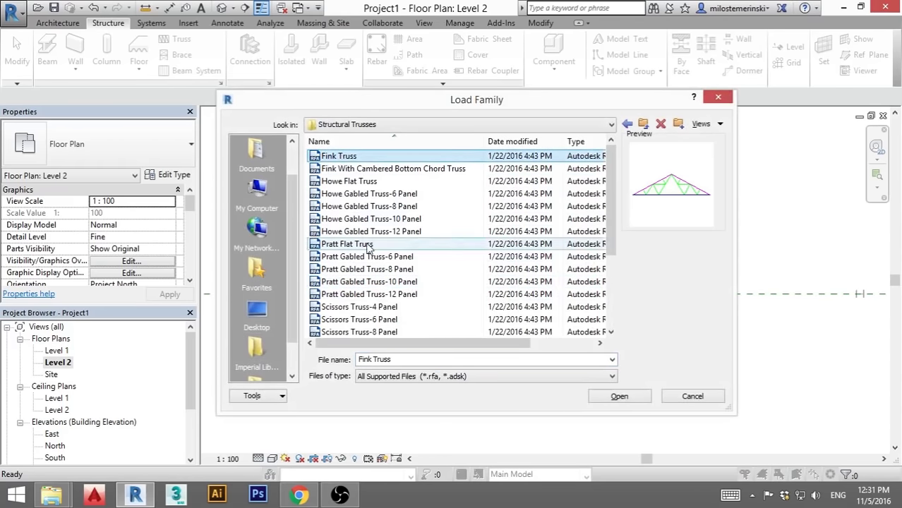
{"action": "key", "text": "Down"}
{"action": "key", "text": "Down"}
{"action": "key", "text": "Down"}
{"action": "key", "text": "Down"}
{"action": "key", "text": "Down"}
{"action": "key", "text": "Down"}
{"action": "key", "text": "Down"}
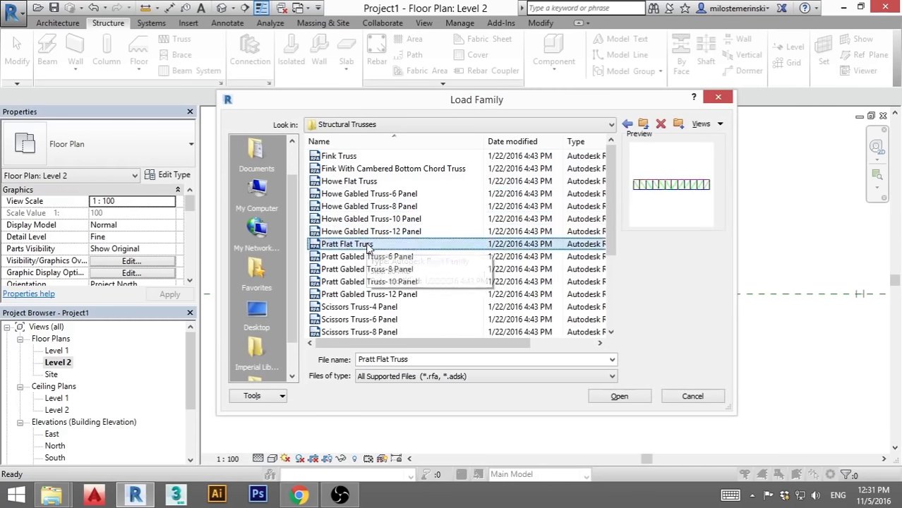
{"action": "key", "text": "Down"}
{"action": "key", "text": "Down"}
{"action": "key", "text": "Down"}
{"action": "key", "text": "Down"}
{"action": "key", "text": "Down"}
{"action": "key", "text": "Down"}
{"action": "key", "text": "Down"}
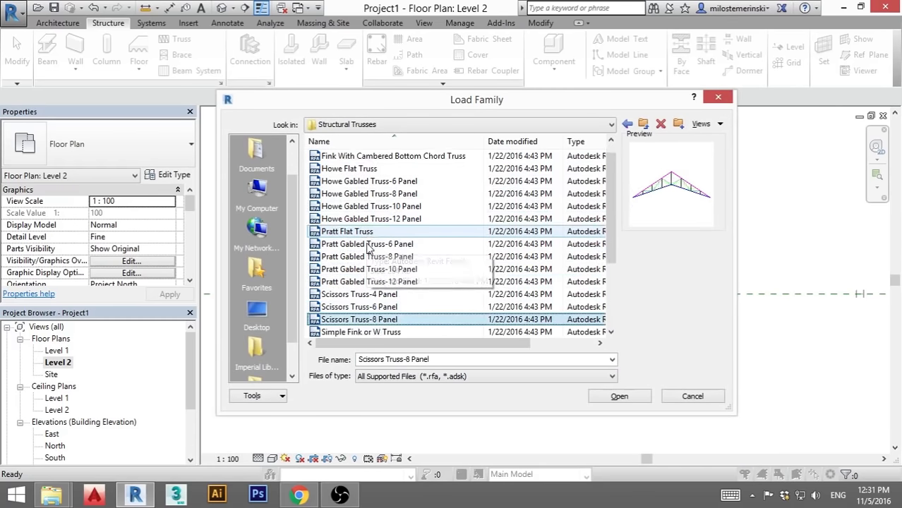
{"action": "key", "text": "Down"}
{"action": "key", "text": "Down"}
{"action": "key", "text": "Down"}
{"action": "key", "text": "Up"}
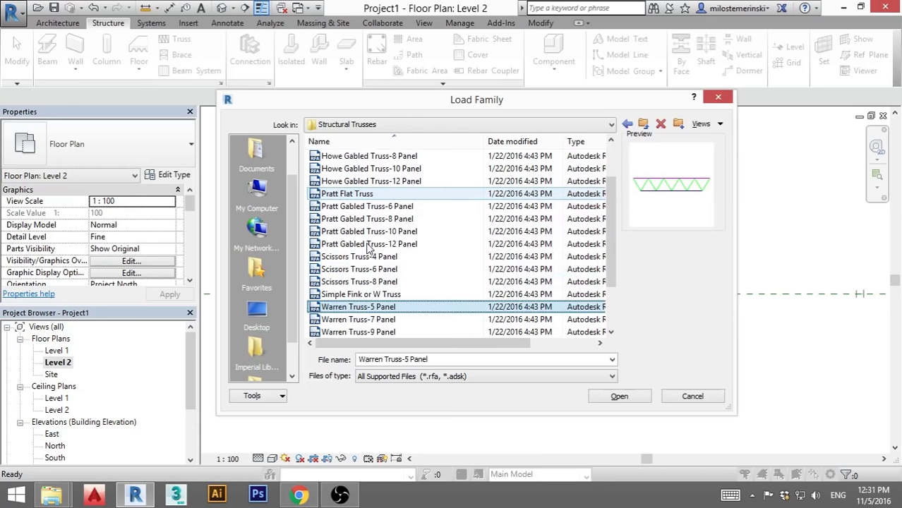
{"action": "left_click", "coordinate": [600, 398]}
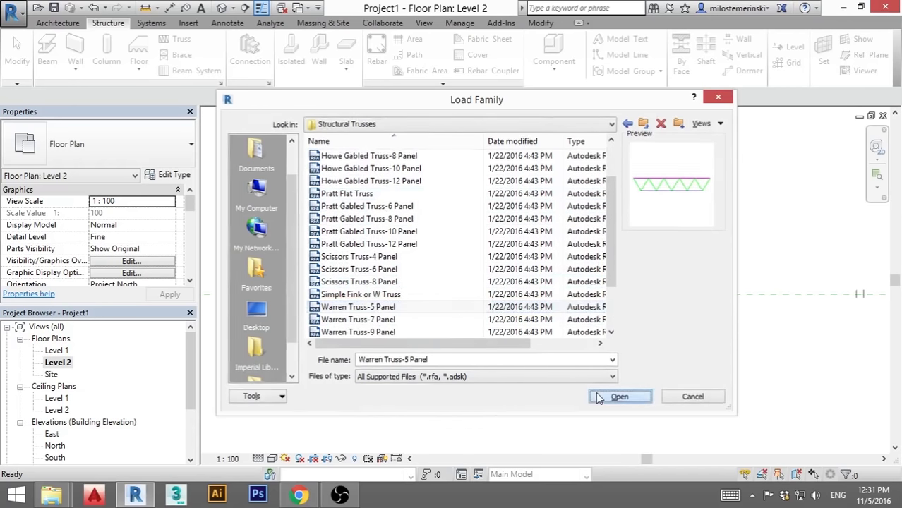
Place the Warren truss on Level 2 along the reference plane, from the west column's outer flange to the east column's outer flange.
{"action": "scroll", "coordinate": [246, 292], "scroll_direction": "up", "scroll_amount": 6}
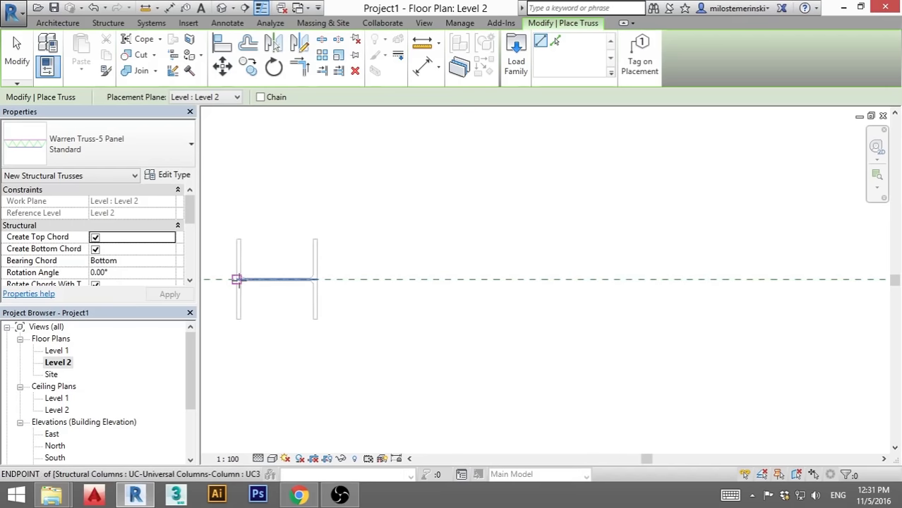
{"action": "left_click", "coordinate": [239, 281]}
{"action": "scroll", "coordinate": [239, 280], "scroll_direction": "down", "scroll_amount": 3}
{"action": "scroll", "coordinate": [591, 281], "scroll_direction": "up", "scroll_amount": 5}
{"action": "scroll", "coordinate": [591, 294], "scroll_direction": "up", "scroll_amount": 5}
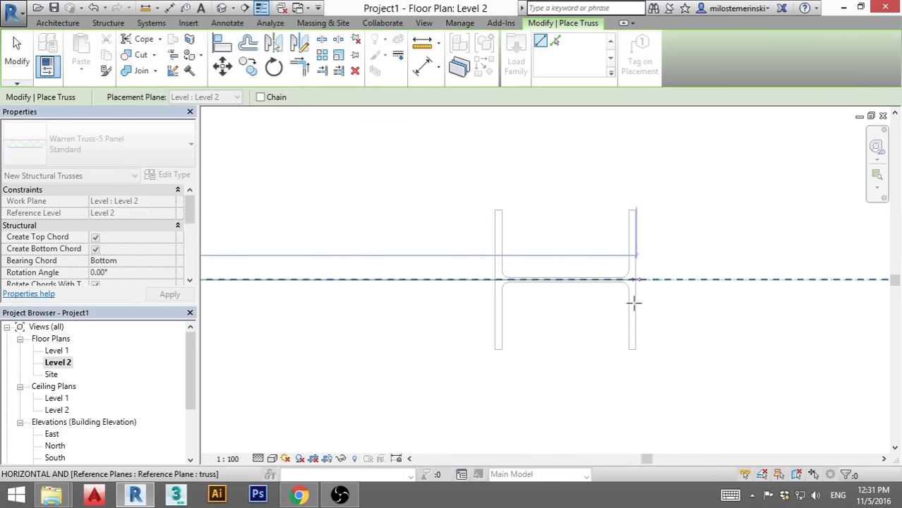
{"action": "left_click", "coordinate": [636, 280]}
{"action": "scroll", "coordinate": [635, 305], "scroll_direction": "down", "scroll_amount": 9}
{"action": "scroll", "coordinate": [588, 305], "scroll_direction": "down", "scroll_amount": 4}
{"action": "scroll", "coordinate": [546, 316], "scroll_direction": "up", "scroll_amount": 1}
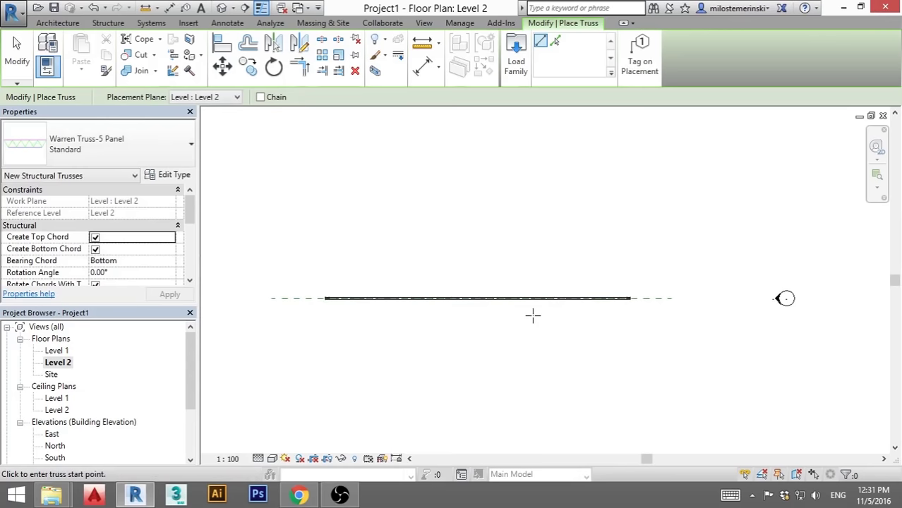
{"action": "key", "text": "Escape"}
{"action": "key", "text": "Escape"}
{"action": "scroll", "coordinate": [492, 315], "scroll_direction": "up", "scroll_amount": 1}
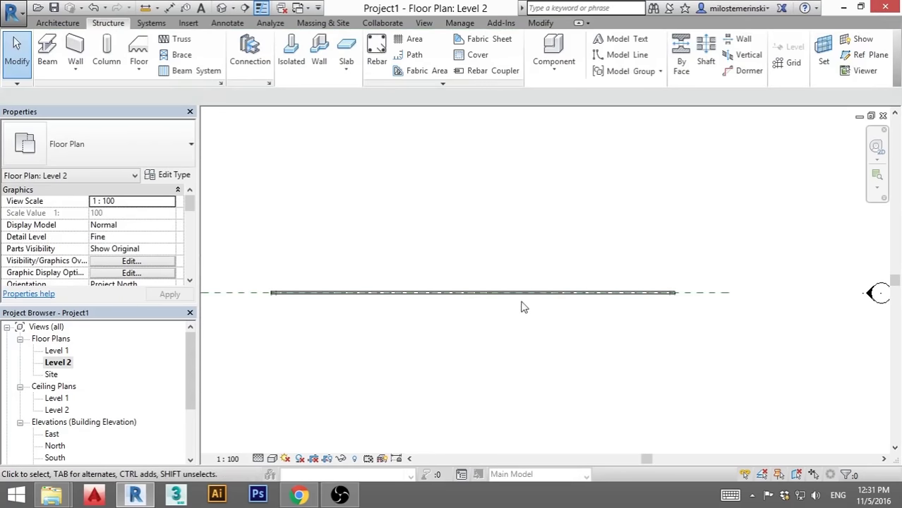
Open the default 3D view and examine the truss and the two columns.
{"action": "left_click", "coordinate": [223, 8]}
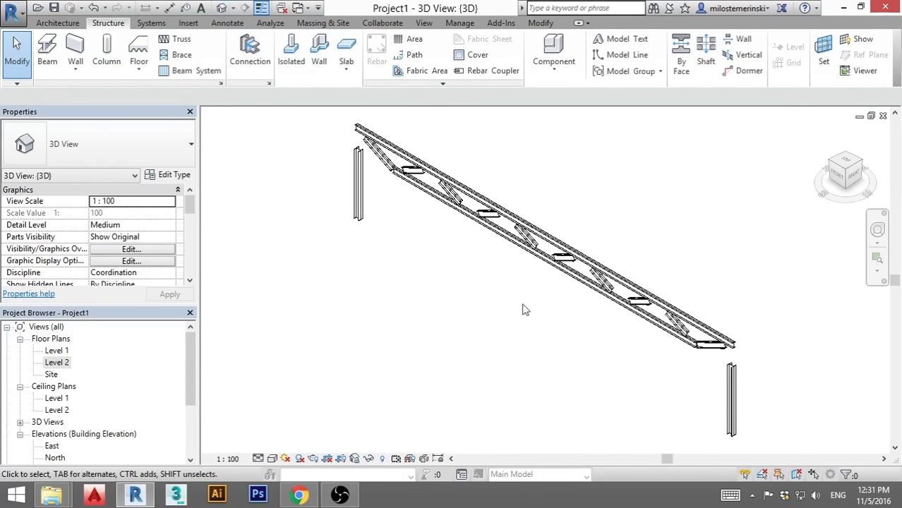
{"action": "scroll", "coordinate": [522, 295], "scroll_direction": "down", "scroll_amount": 2}
{"action": "scroll", "coordinate": [498, 272], "scroll_direction": "down", "scroll_amount": 1}
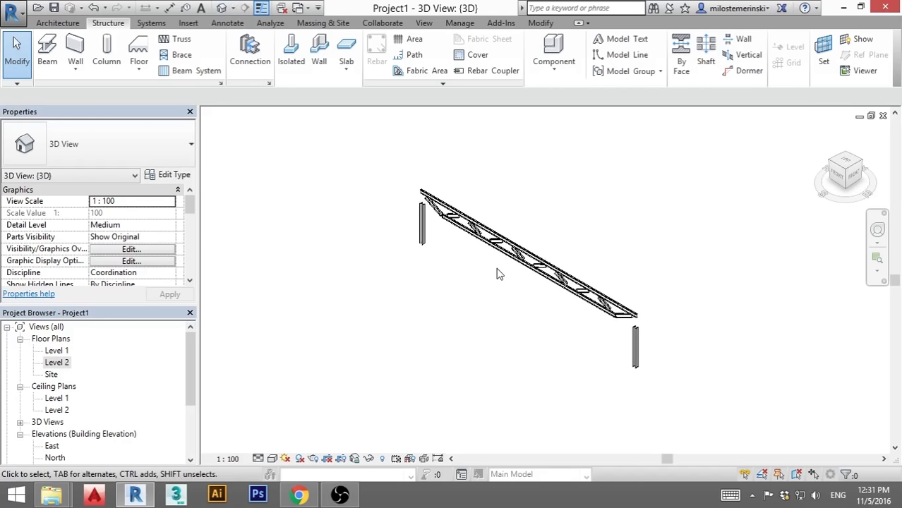
Open the South elevation and set its detail level to Fine.
{"action": "middle_click_drag", "start_coordinate": [498, 272], "coordinate": [528, 238], "text": "shift"}
{"action": "scroll", "coordinate": [527, 238], "scroll_direction": "up", "scroll_amount": 2}
{"action": "scroll", "coordinate": [380, 237], "scroll_direction": "up", "scroll_amount": 2}
{"action": "scroll", "coordinate": [380, 236], "scroll_direction": "up", "scroll_amount": 1}
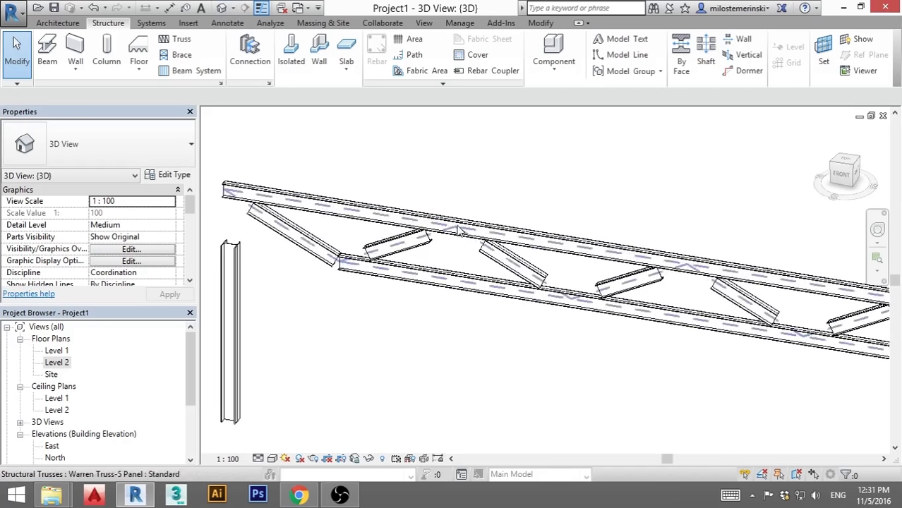
{"action": "left_click_drag", "start_coordinate": [191, 374], "coordinate": [190, 398]}
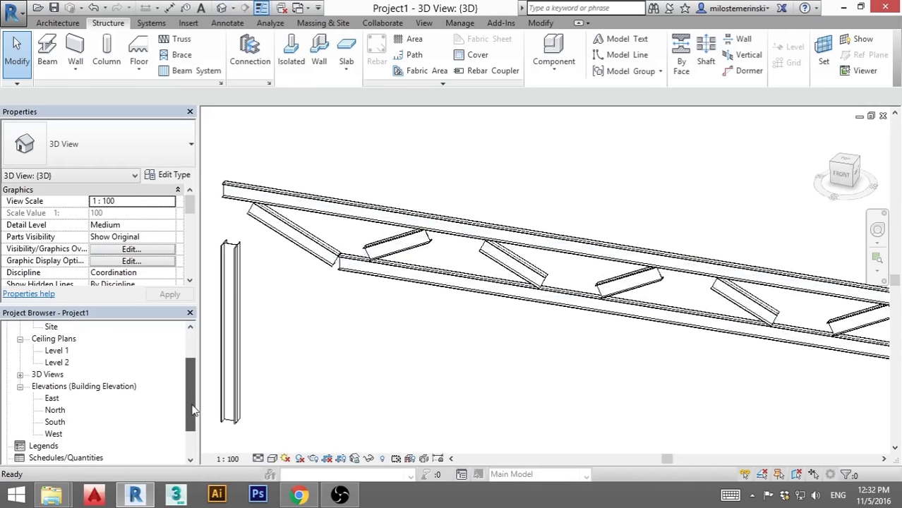
{"action": "left_click", "coordinate": [55, 422]}
{"action": "double_click", "coordinate": [54, 422]}
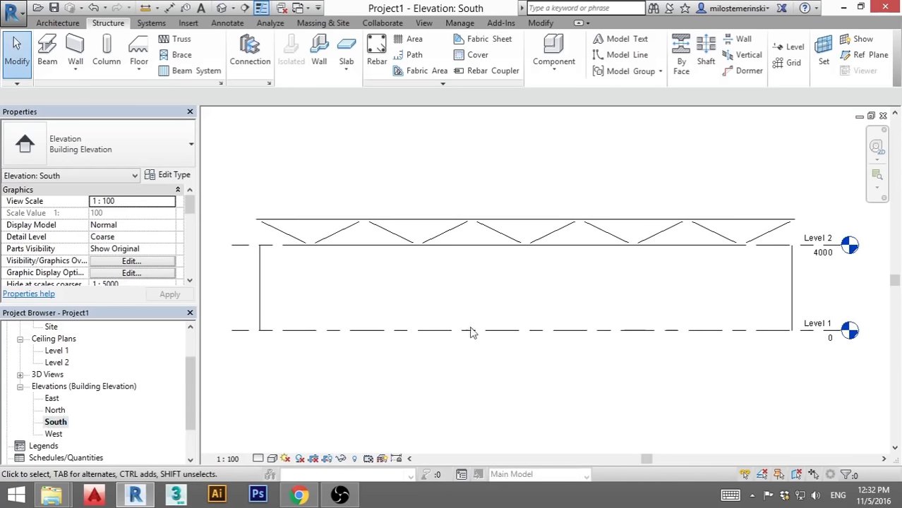
{"action": "left_click", "coordinate": [259, 459]}
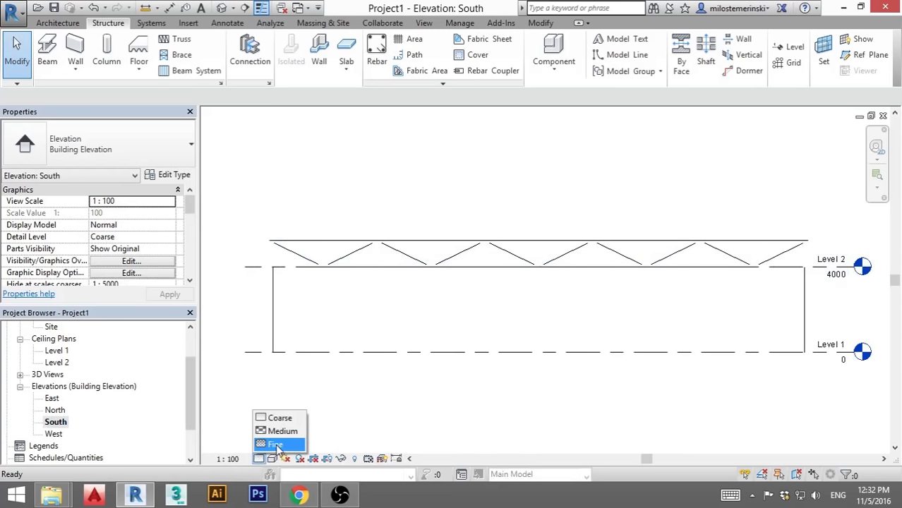
{"action": "left_click", "coordinate": [277, 445]}
{"action": "scroll", "coordinate": [288, 262], "scroll_direction": "up", "scroll_amount": 2}
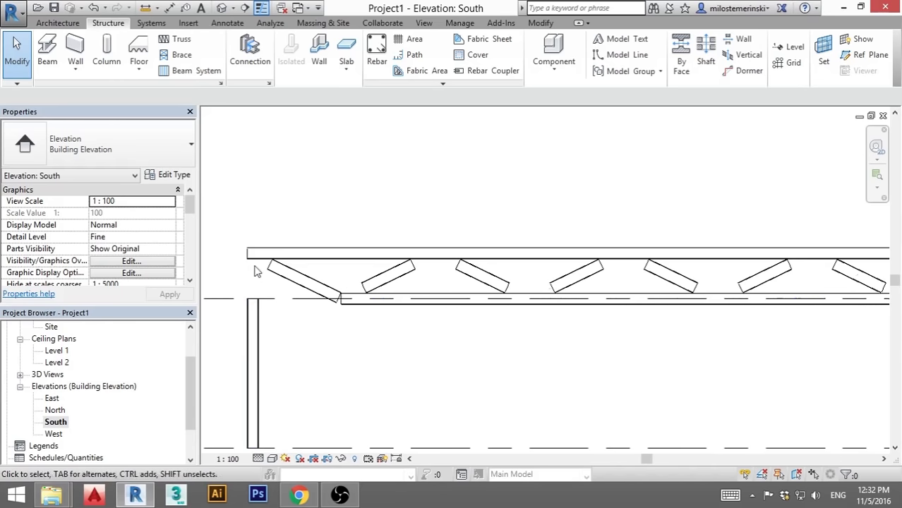
Select both structural columns in the South elevation.
{"action": "left_click", "coordinate": [255, 328]}
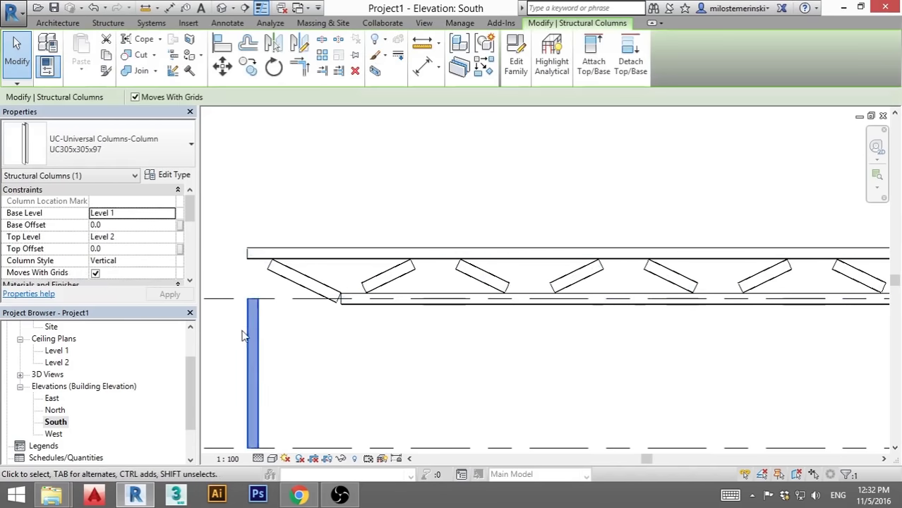
{"action": "scroll", "coordinate": [256, 328], "scroll_direction": "down", "scroll_amount": 4}
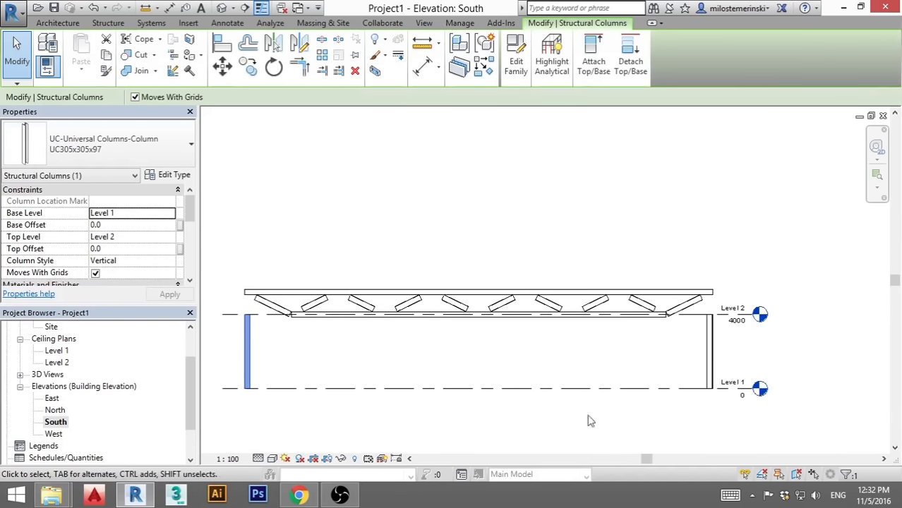
{"action": "left_click", "coordinate": [710, 353], "text": "ctrl"}
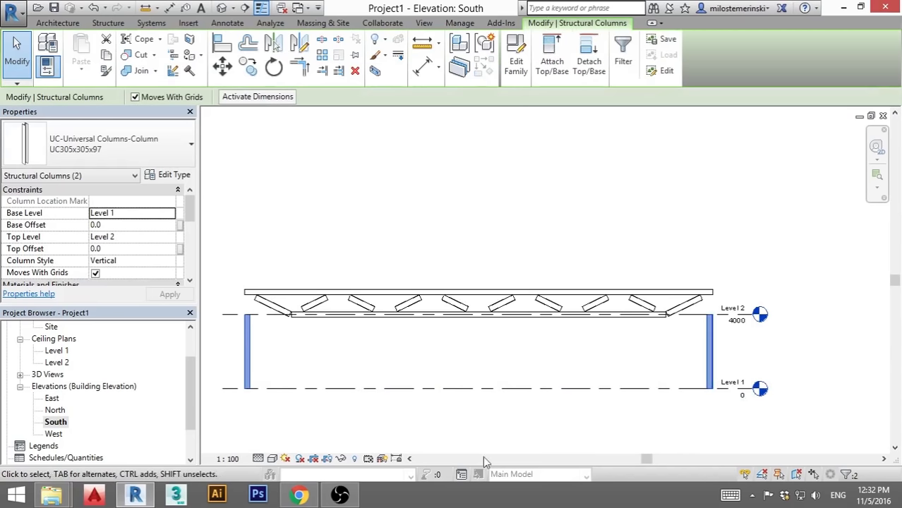
{"action": "scroll", "coordinate": [229, 293], "scroll_direction": "up", "scroll_amount": 4}
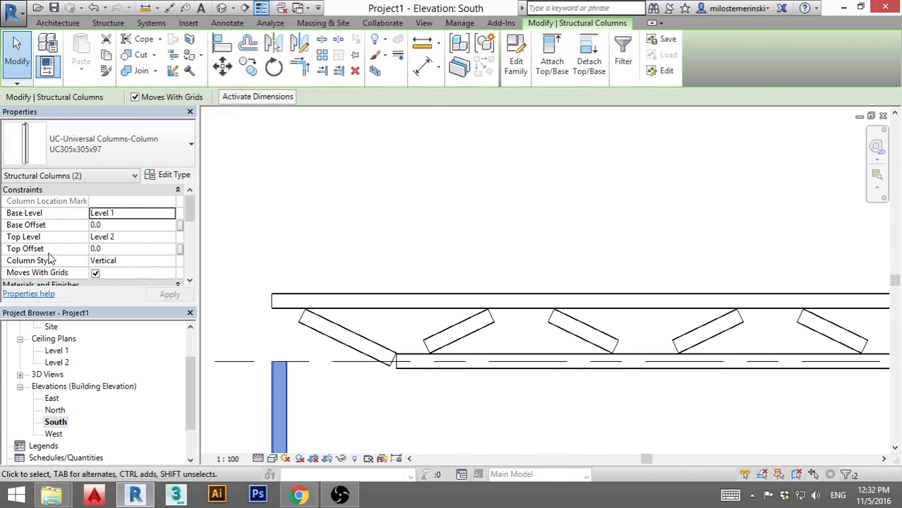
Set the top offset of both columns to 106.5 and apply it.
{"action": "left_click", "coordinate": [117, 249]}
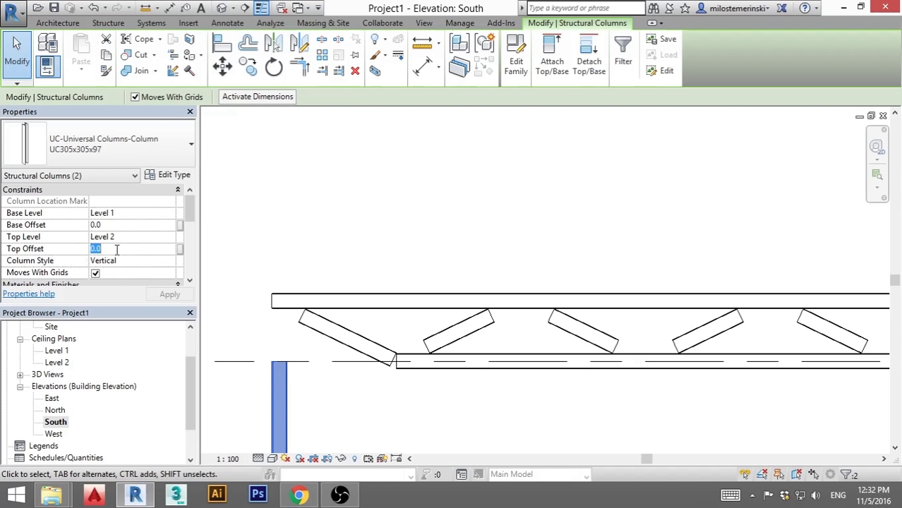
{"action": "type", "text": "106"}
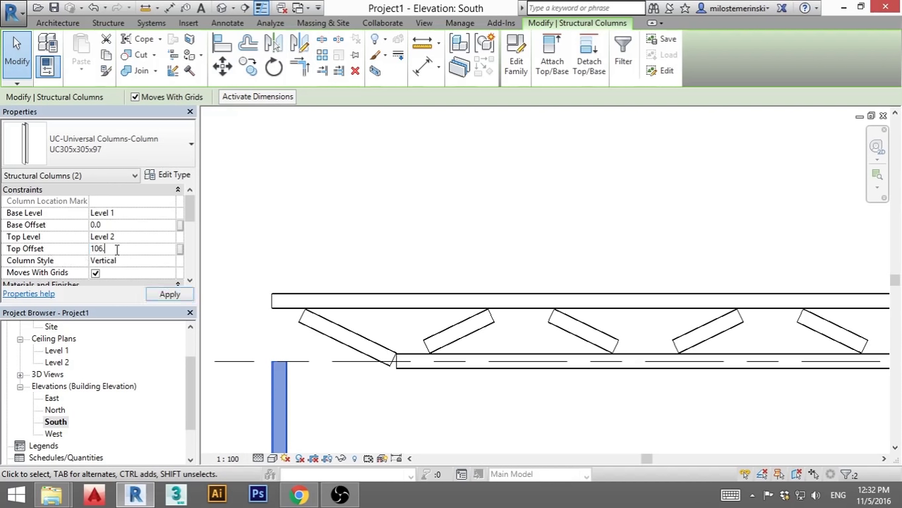
{"action": "left_click", "coordinate": [168, 295]}
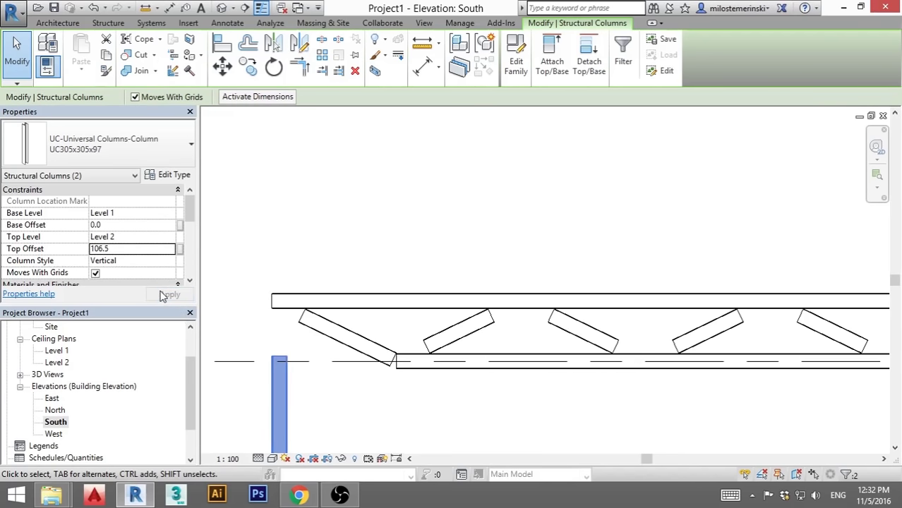
Set the top offset of both columns to 1065 and apply it.
{"action": "left_click", "coordinate": [115, 252]}
{"action": "type", "text": "1065"}
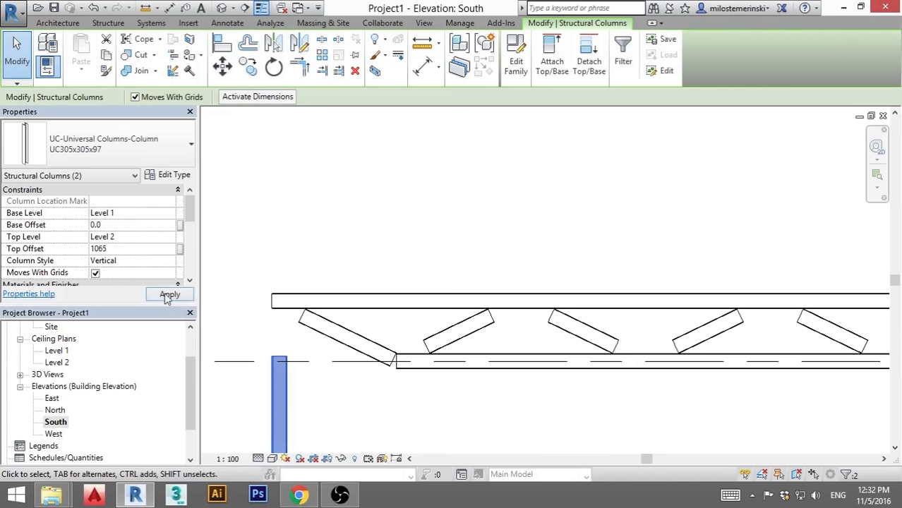
{"action": "left_click", "coordinate": [169, 295]}
{"action": "left_click", "coordinate": [352, 389]}
{"action": "scroll", "coordinate": [237, 327], "scroll_direction": "down", "scroll_amount": 3}
{"action": "scroll", "coordinate": [307, 344], "scroll_direction": "up", "scroll_amount": 5}
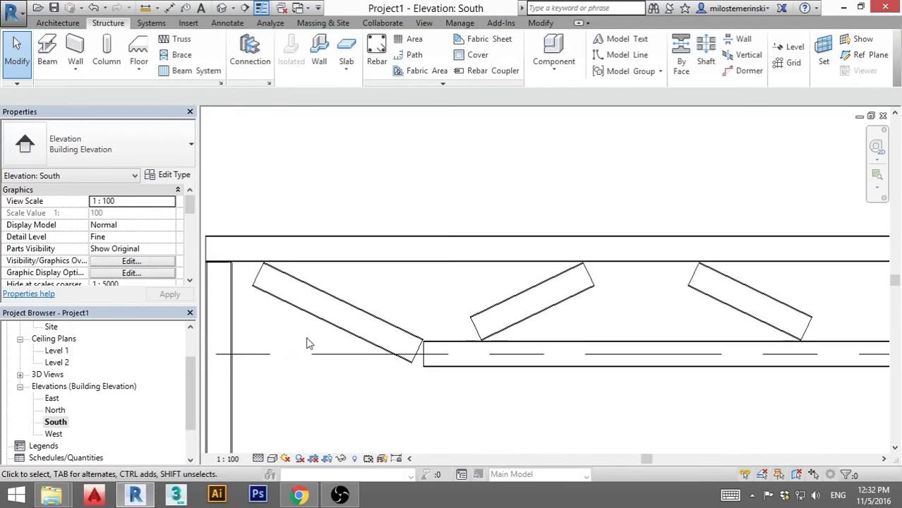
Unpin the westernmost truss diagonal and stretch its ends into the top chord above the west column and into the bottom chord's end.
{"action": "middle_click_drag", "start_coordinate": [308, 344], "coordinate": [346, 320]}
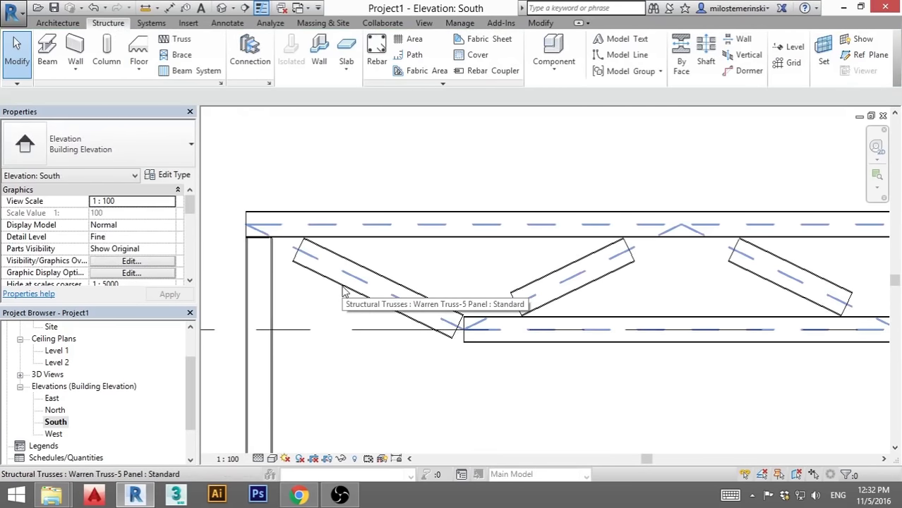
{"action": "key", "text": "Tab"}
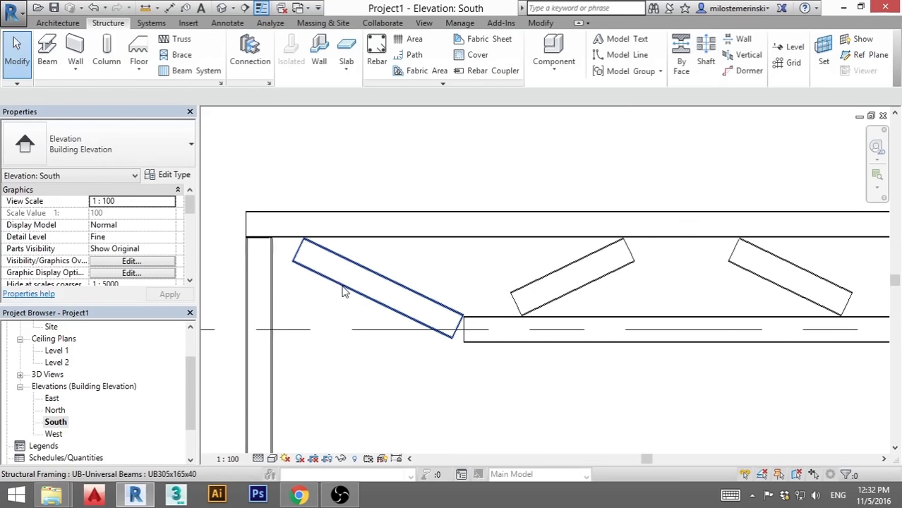
{"action": "left_click", "coordinate": [344, 291]}
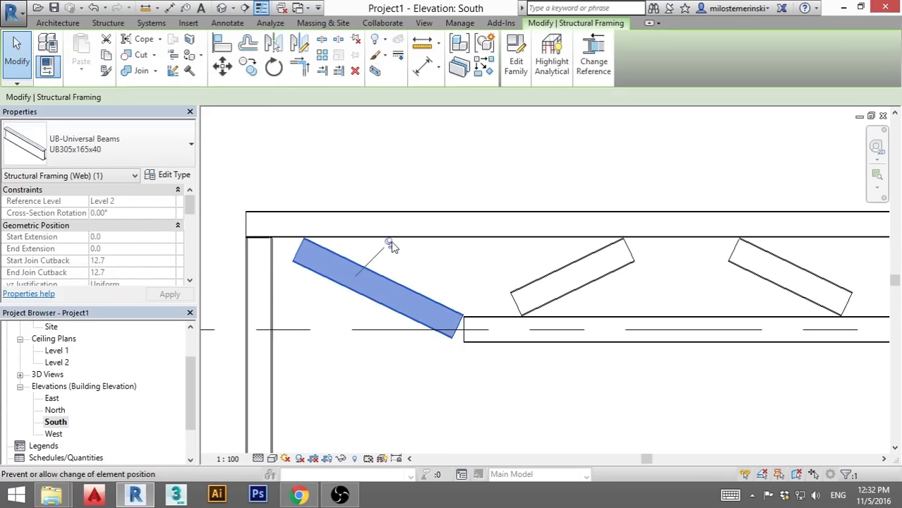
{"action": "left_click_drag", "start_coordinate": [286, 245], "coordinate": [257, 227]}
{"action": "mouse_move", "coordinate": [464, 330]}
{"action": "left_mouse_down"}
{"action": "mouse_move", "coordinate": [472, 337]}
{"action": "mouse_move", "coordinate": [466, 330]}
{"action": "left_mouse_up"}
{"action": "left_click", "coordinate": [510, 393]}
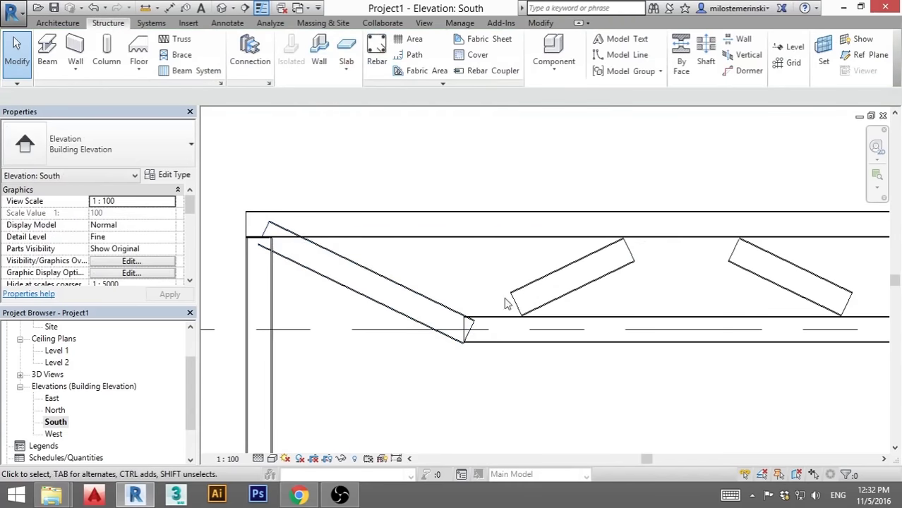
Unpin the second diagonal from the west and stretch both ends to their nodes on the bottom and top chords.
{"action": "scroll", "coordinate": [442, 304], "scroll_direction": "up", "scroll_amount": 2}
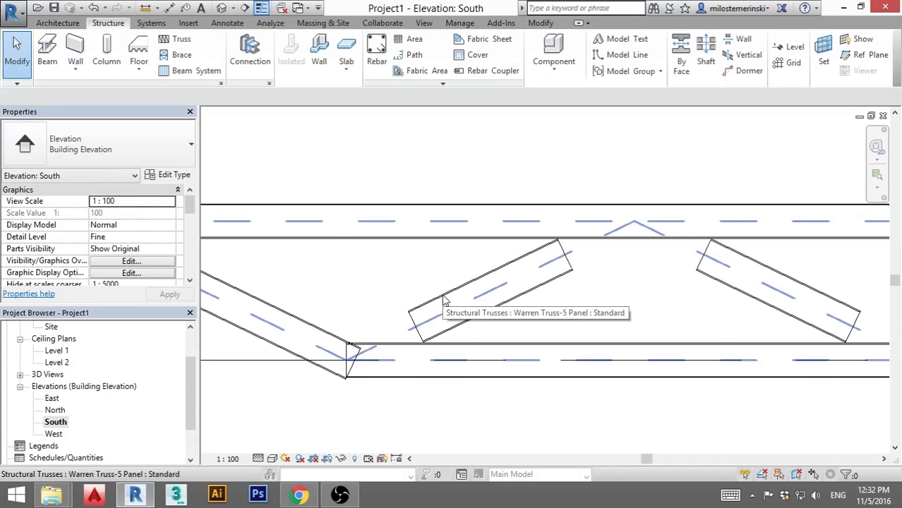
{"action": "key", "text": "Tab"}
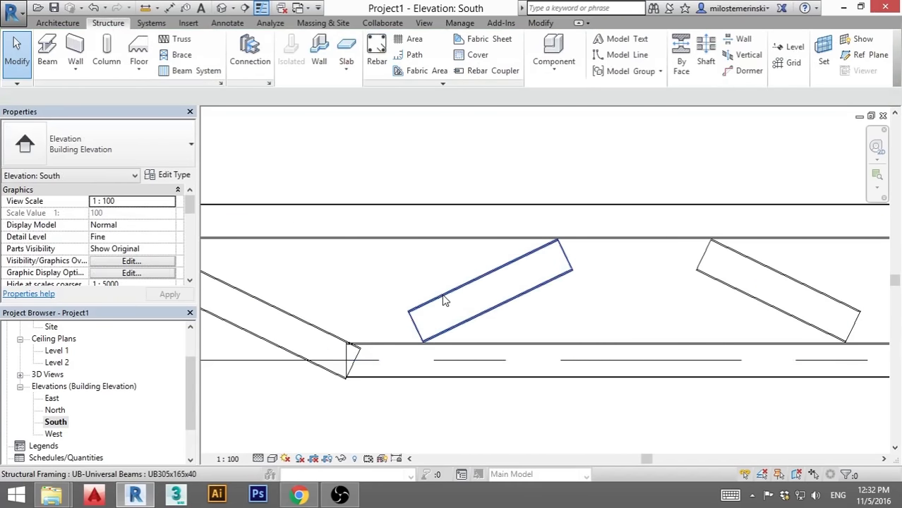
{"action": "left_click", "coordinate": [444, 300]}
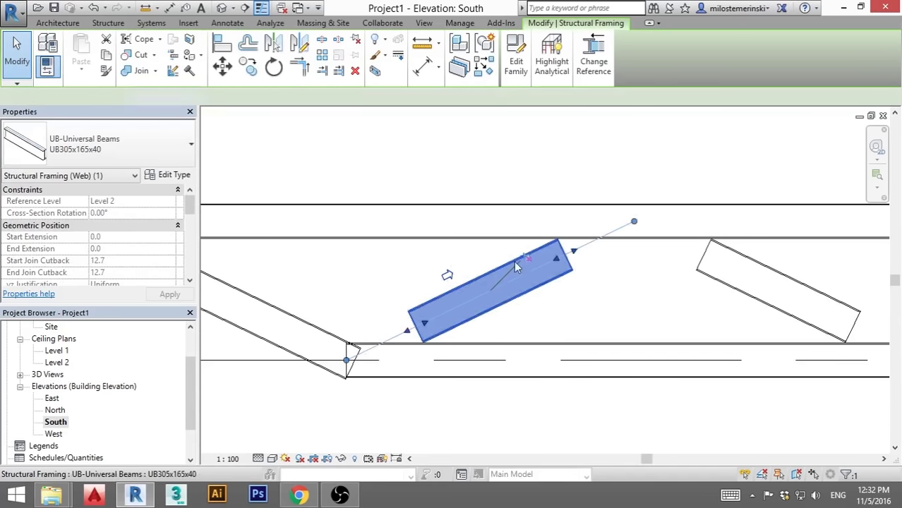
{"action": "left_click_drag", "start_coordinate": [402, 334], "coordinate": [347, 356]}
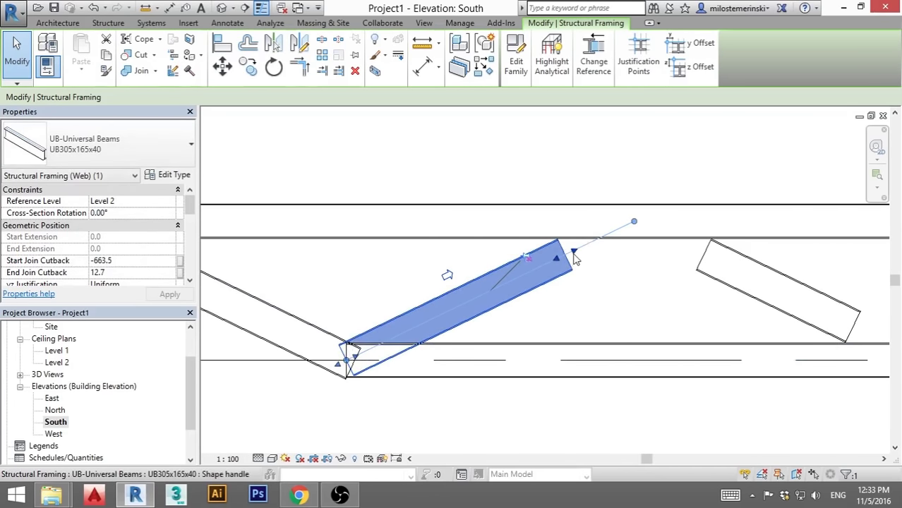
{"action": "left_click_drag", "start_coordinate": [582, 248], "coordinate": [634, 221]}
{"action": "left_click", "coordinate": [634, 286]}
{"action": "scroll", "coordinate": [627, 291], "scroll_direction": "down", "scroll_amount": 1}
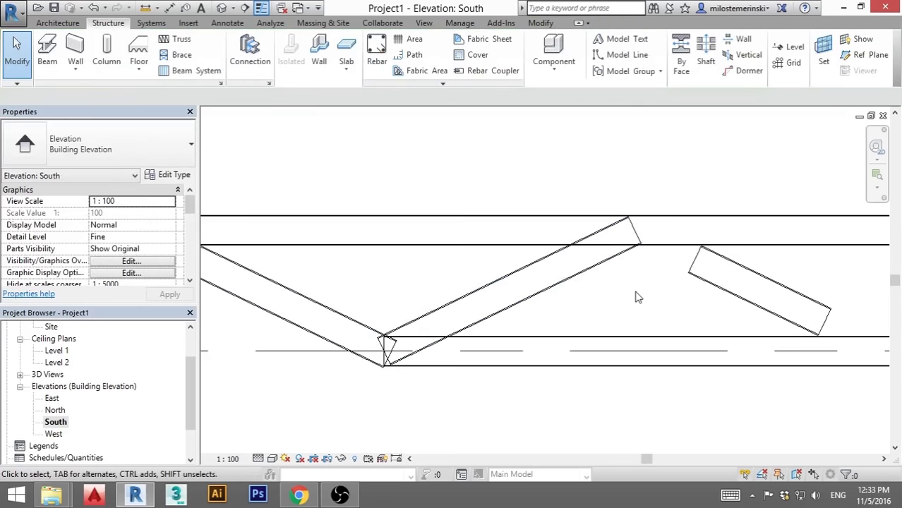
Cope the westernmost diagonal against the top chord and against the west column.
{"action": "scroll", "coordinate": [348, 287], "scroll_direction": "down", "scroll_amount": 2}
{"action": "middle_click_drag", "start_coordinate": [354, 295], "coordinate": [421, 283]}
{"action": "scroll", "coordinate": [421, 284], "scroll_direction": "up", "scroll_amount": 1}
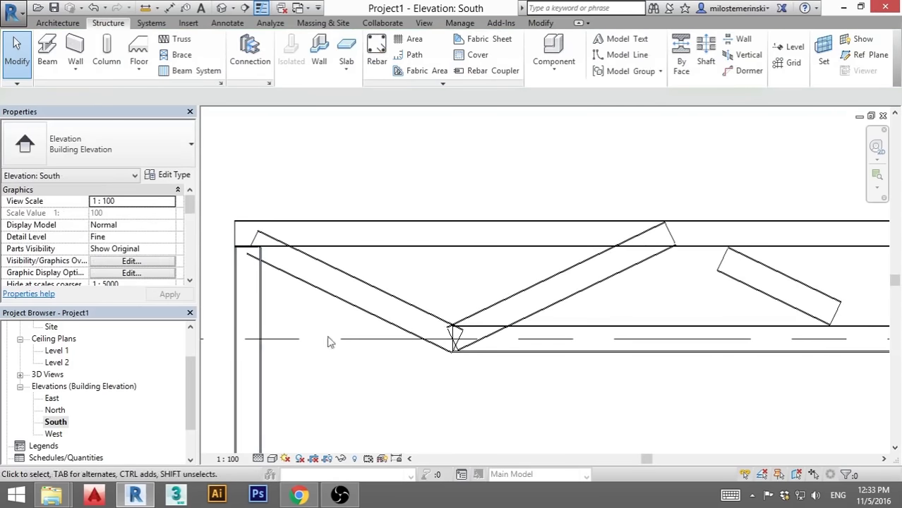
{"action": "key", "text": "c"}
{"action": "key", "text": "p"}
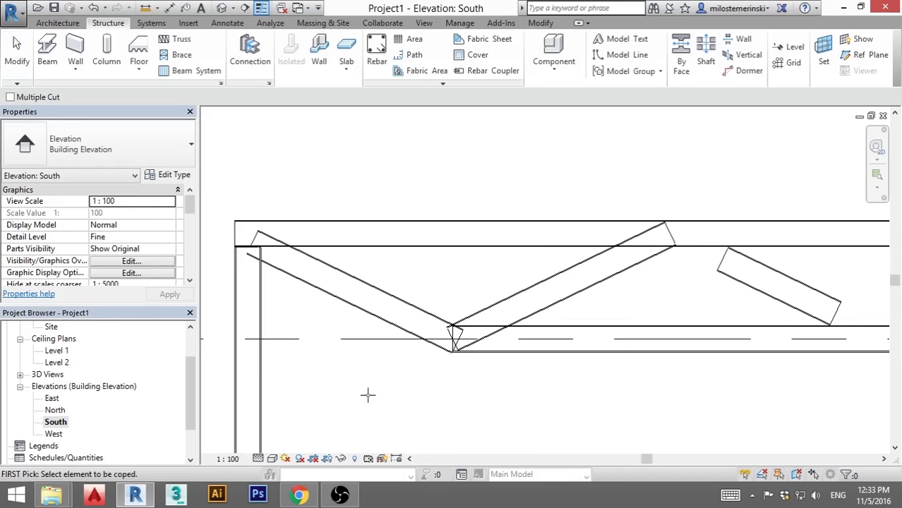
{"action": "left_click", "coordinate": [329, 267]}
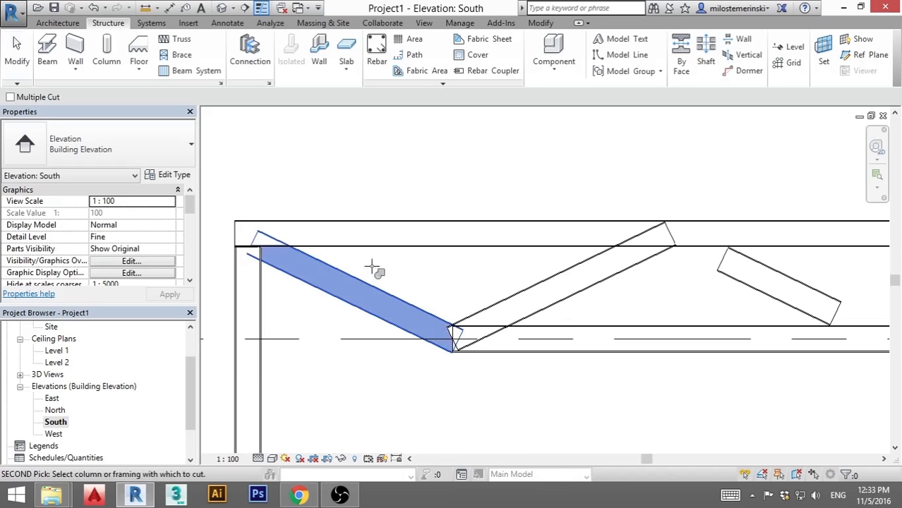
{"action": "left_click", "coordinate": [349, 244]}
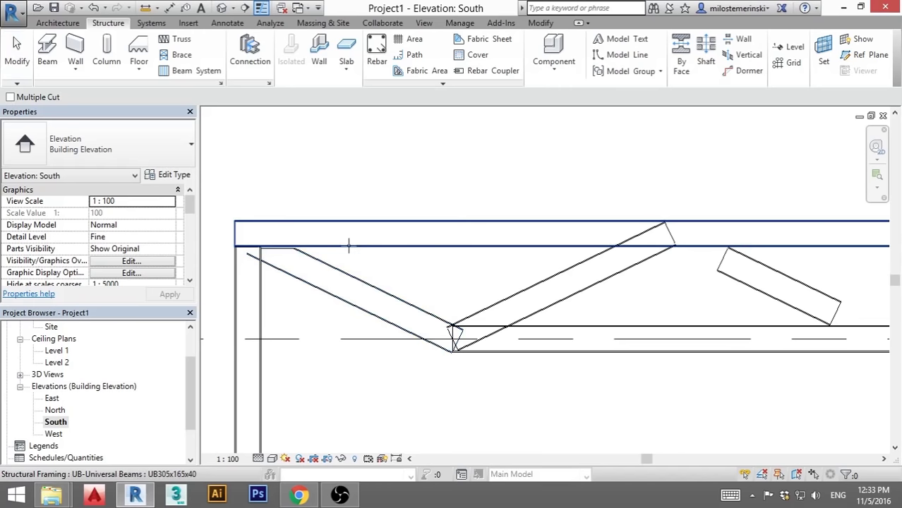
{"action": "scroll", "coordinate": [252, 256], "scroll_direction": "up", "scroll_amount": 3}
{"action": "scroll", "coordinate": [302, 339], "scroll_direction": "down", "scroll_amount": 1}
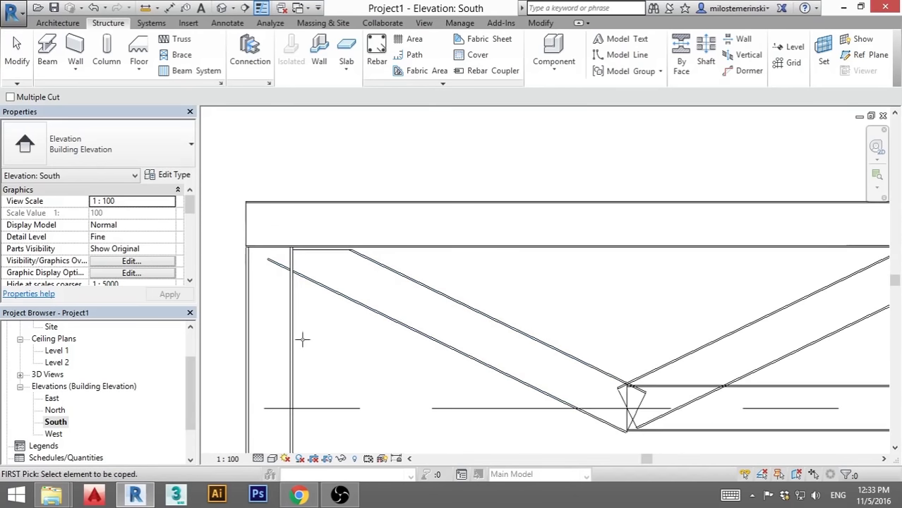
{"action": "left_click", "coordinate": [347, 294]}
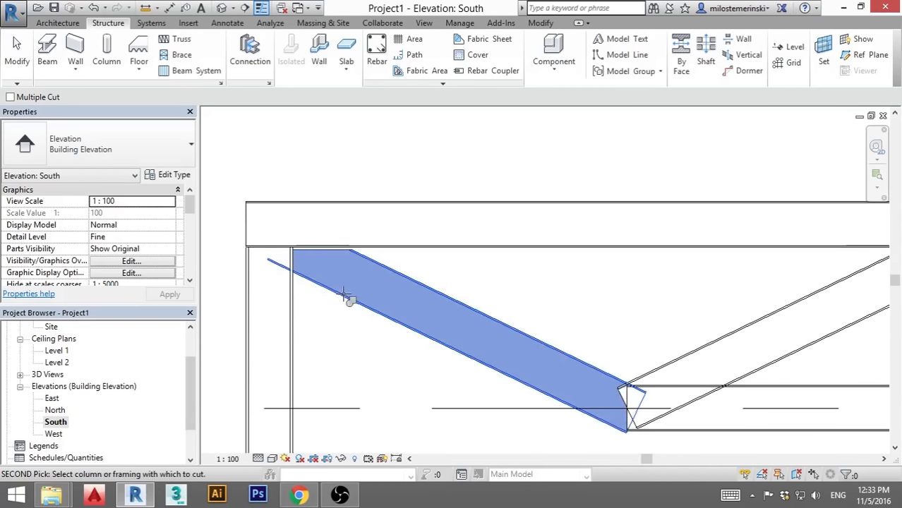
{"action": "left_click", "coordinate": [288, 336]}
Cope the lower end of the westernmost diagonal against the bottom chord.
{"action": "scroll", "coordinate": [575, 369], "scroll_direction": "down", "scroll_amount": 2}
{"action": "middle_click_drag", "start_coordinate": [575, 368], "coordinate": [447, 324]}
{"action": "scroll", "coordinate": [451, 334], "scroll_direction": "up", "scroll_amount": 1}
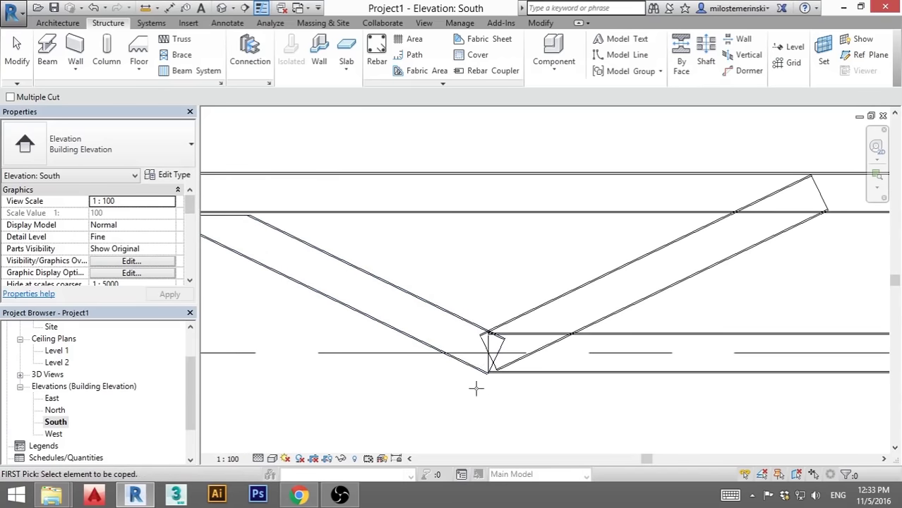
{"action": "left_click", "coordinate": [451, 355]}
{"action": "left_click", "coordinate": [569, 374]}
Cope the second diagonal against the bottom chord and the top chord, and end the Cope command.
{"action": "scroll", "coordinate": [344, 419], "scroll_direction": "down", "scroll_amount": 1}
{"action": "left_click", "coordinate": [528, 346]}
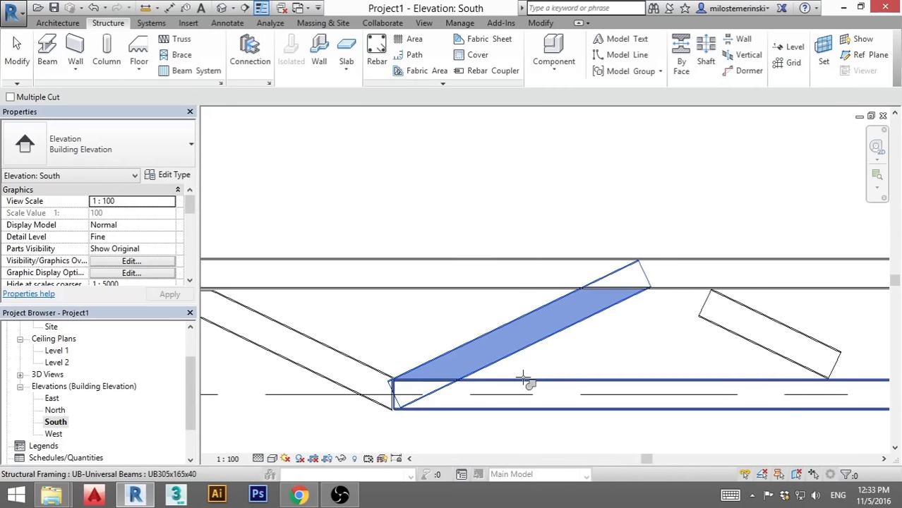
{"action": "left_click", "coordinate": [524, 378]}
{"action": "left_click", "coordinate": [536, 347]}
{"action": "left_click", "coordinate": [533, 289]}
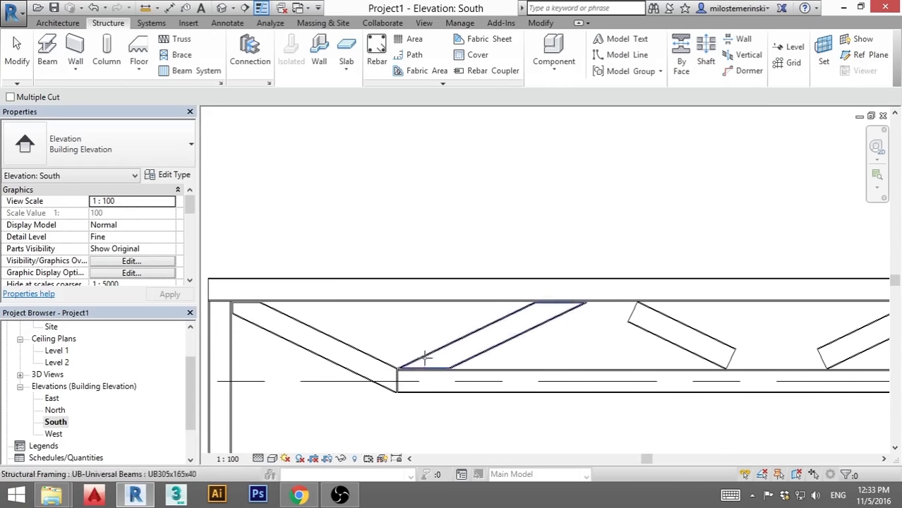
{"action": "scroll", "coordinate": [441, 360], "scroll_direction": "up", "scroll_amount": 2}
{"action": "key", "text": "Escape"}
Unpin the third diagonal from the west and stretch both ends to their nodes on the top and bottom chords.
{"action": "scroll", "coordinate": [626, 332], "scroll_direction": "up", "scroll_amount": 2}
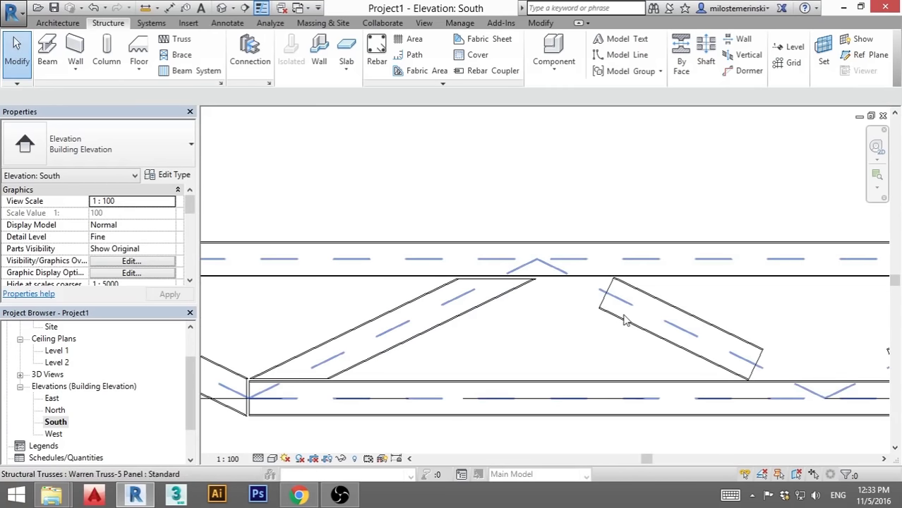
{"action": "left_click", "coordinate": [624, 318]}
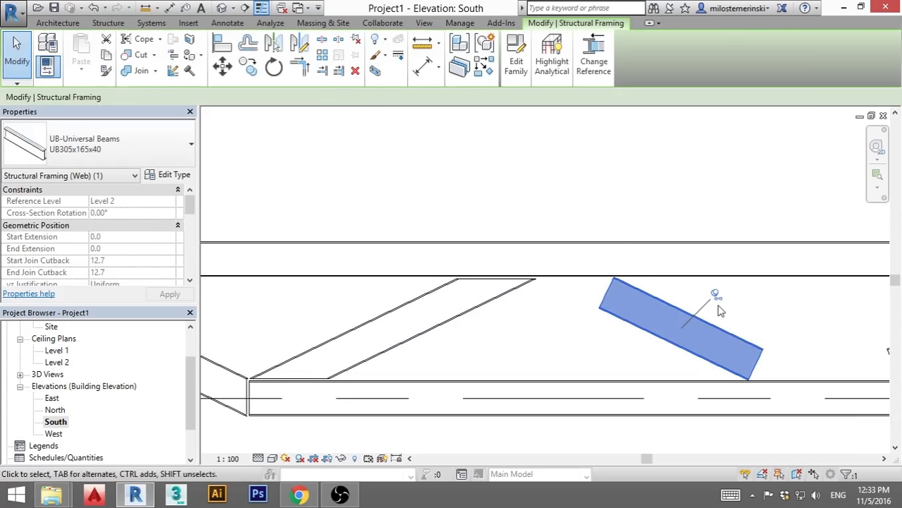
{"action": "left_click_drag", "start_coordinate": [596, 295], "coordinate": [536, 257]}
{"action": "left_click_drag", "start_coordinate": [765, 368], "coordinate": [825, 398]}
{"action": "middle_click_drag", "start_coordinate": [798, 434], "coordinate": [558, 420]}
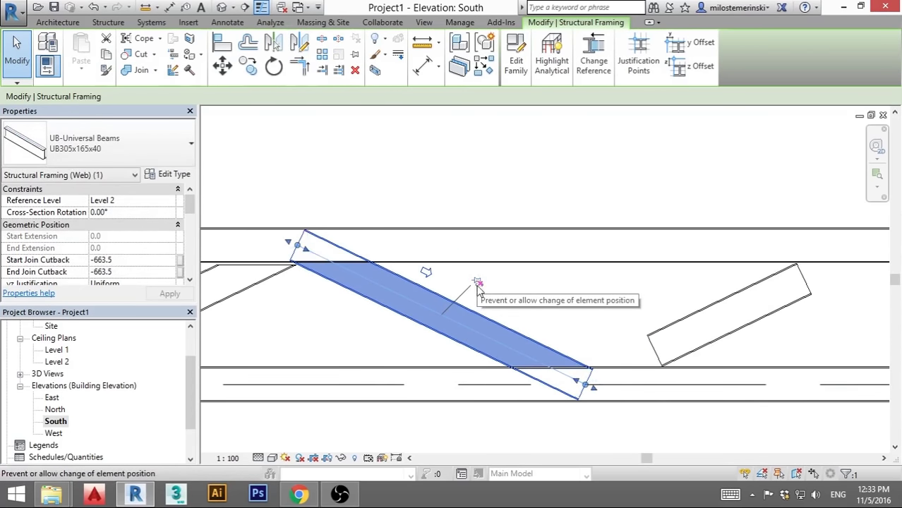
Unpin the fourth diagonal from the west and stretch both ends to their nodes on the bottom and top chords.
{"action": "left_click", "coordinate": [715, 345]}
{"action": "left_click", "coordinate": [719, 337]}
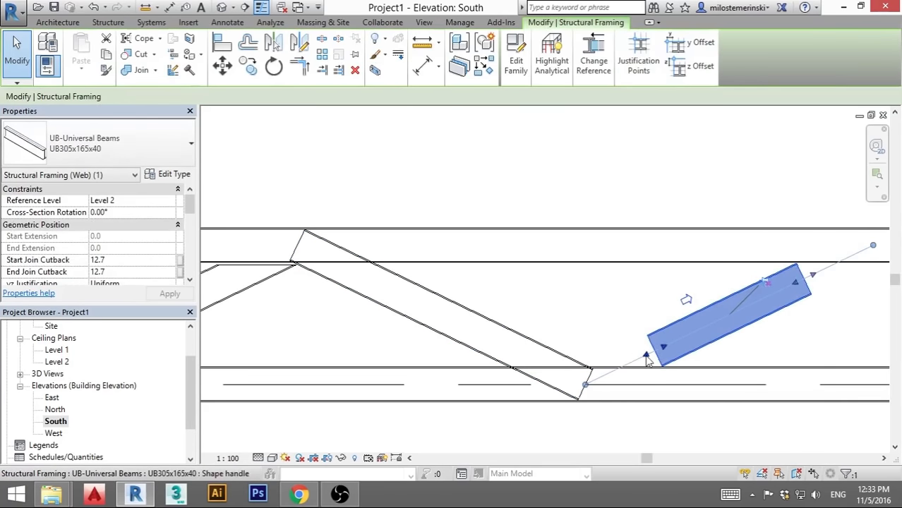
{"action": "left_click_drag", "start_coordinate": [648, 360], "coordinate": [584, 383]}
{"action": "middle_click_drag", "start_coordinate": [739, 352], "coordinate": [504, 368]}
{"action": "left_click_drag", "start_coordinate": [632, 272], "coordinate": [639, 262]}
Stretch both ends of the fifth diagonal from the west to their nodes on the top and bottom chords.
{"action": "left_click", "coordinate": [777, 317]}
{"action": "left_click_drag", "start_coordinate": [717, 295], "coordinate": [639, 262]}
{"action": "middle_click_drag", "start_coordinate": [728, 364], "coordinate": [359, 339]}
{"action": "left_click_drag", "start_coordinate": [509, 351], "coordinate": [564, 373]}
Stretch both ends of the sixth diagonal from the west to their nodes on the bottom and top chords.
{"action": "left_click", "coordinate": [653, 355]}
{"action": "left_click_drag", "start_coordinate": [629, 344], "coordinate": [555, 373]}
{"action": "middle_click_drag", "start_coordinate": [773, 277], "coordinate": [565, 322]}
{"action": "left_click_drag", "start_coordinate": [561, 323], "coordinate": [637, 286]}
Unpin the seventh diagonal from the west and stretch its ends to their nodes on the top and bottom chords.
{"action": "left_click", "coordinate": [707, 337]}
{"action": "key", "text": "Tab"}
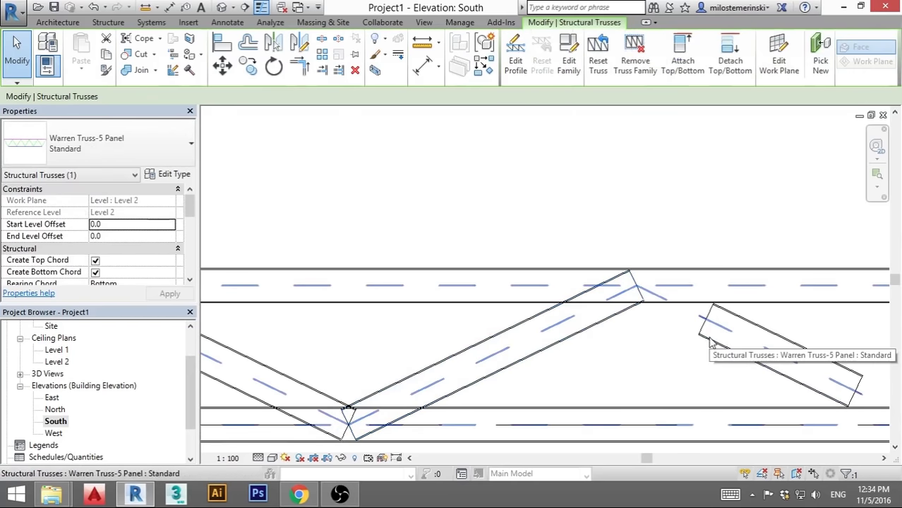
{"action": "left_click", "coordinate": [708, 338]}
{"action": "left_click", "coordinate": [796, 312]}
{"action": "left_click_drag", "start_coordinate": [698, 317], "coordinate": [637, 285]}
{"action": "middle_click_drag", "start_coordinate": [853, 388], "coordinate": [517, 363]}
Unpin the eighth and ninth diagonals from the west and stretch their ends to the nodes on the top and bottom chords.
{"action": "left_click", "coordinate": [691, 371]}
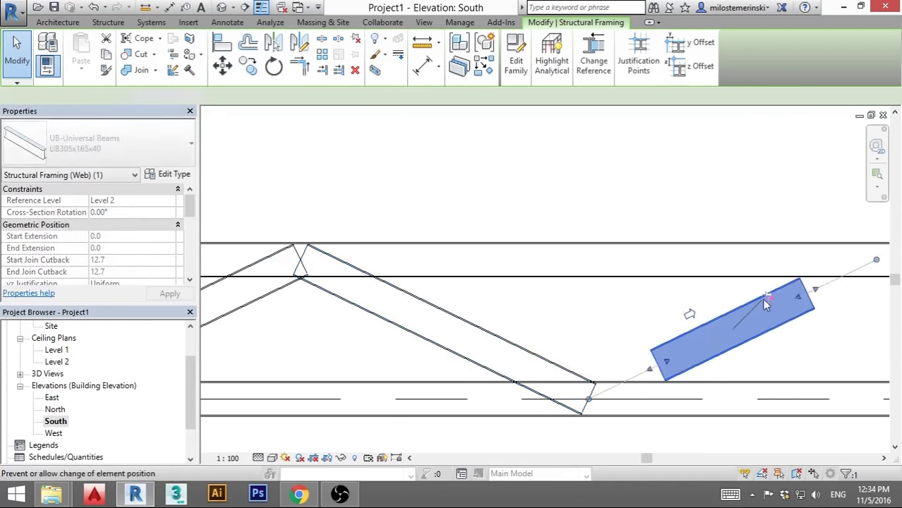
{"action": "left_click_drag", "start_coordinate": [656, 374], "coordinate": [581, 401]}
{"action": "middle_click_drag", "start_coordinate": [847, 339], "coordinate": [443, 344]}
{"action": "left_click", "coordinate": [443, 344]}
{"action": "left_click_drag", "start_coordinate": [425, 309], "coordinate": [347, 270]}
{"action": "mouse_move", "coordinate": [624, 413]}
{"action": "left_mouse_down"}
{"action": "mouse_move", "coordinate": [634, 411]}
{"action": "mouse_move", "coordinate": [596, 422]}
{"action": "mouse_move", "coordinate": [615, 414]}
{"action": "left_mouse_up"}
Stretch the easternmost diagonal so its lower end meets the bottom chord and its upper end runs into the top chord and east column.
{"action": "left_click", "coordinate": [671, 394]}
{"action": "scroll", "coordinate": [634, 417], "scroll_direction": "up", "scroll_amount": 3}
{"action": "scroll", "coordinate": [616, 413], "scroll_direction": "down", "scroll_amount": 3}
{"action": "middle_click_drag", "start_coordinate": [876, 333], "coordinate": [721, 326]}
{"action": "scroll", "coordinate": [722, 322], "scroll_direction": "up", "scroll_amount": 1}
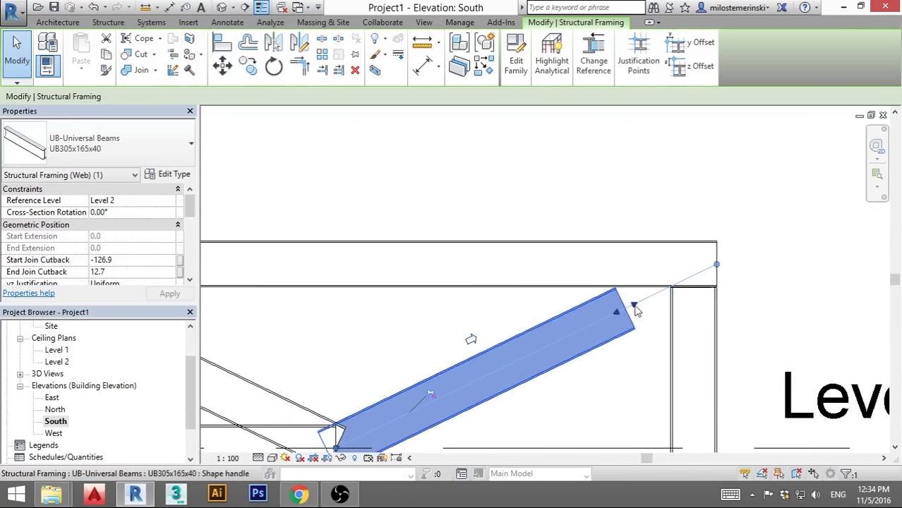
{"action": "left_click_drag", "start_coordinate": [635, 306], "coordinate": [676, 298]}
{"action": "scroll", "coordinate": [674, 296], "scroll_direction": "down", "scroll_amount": 2}
{"action": "left_click", "coordinate": [648, 348]}
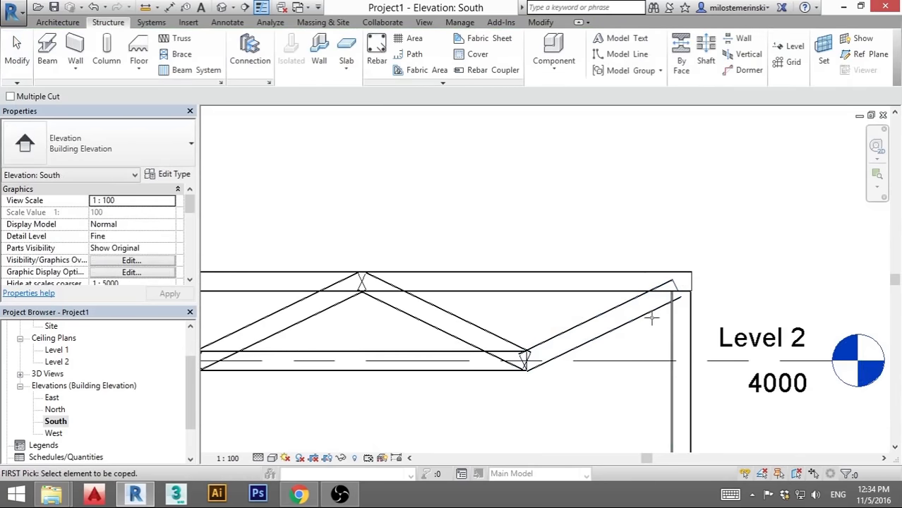
Cope the easternmost diagonal against the east column, the top chord and the bottom chord.
{"action": "left_click", "coordinate": [652, 315]}
{"action": "left_click", "coordinate": [669, 323]}
{"action": "left_click", "coordinate": [644, 318]}
{"action": "left_click", "coordinate": [615, 292]}
{"action": "left_click", "coordinate": [574, 335]}
{"action": "left_click", "coordinate": [512, 374]}
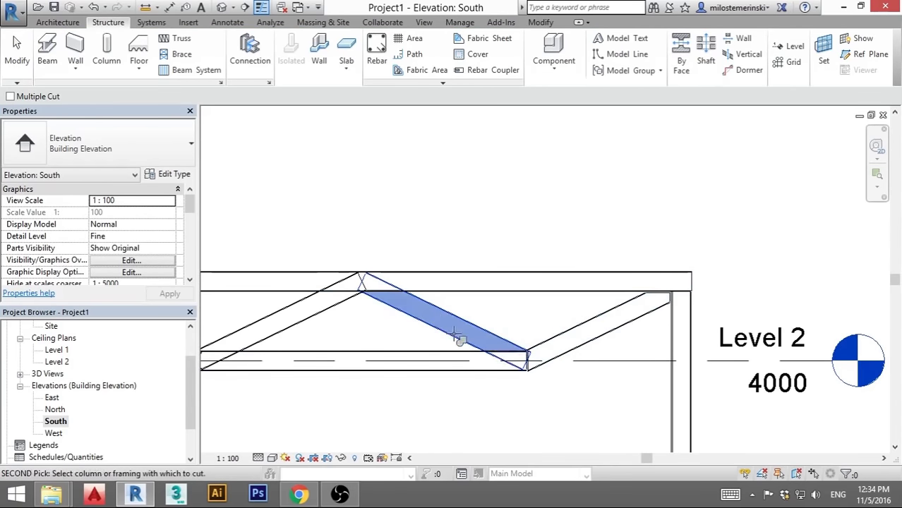
Cope the ninth diagonal from the west against the bottom chord and the top chord.
{"action": "left_click", "coordinate": [440, 353]}
{"action": "left_click", "coordinate": [440, 320]}
{"action": "left_click", "coordinate": [441, 287]}
Cope the lower ends of the eighth and seventh diagonals from the west against the bottom chord.
{"action": "middle_click_drag", "start_coordinate": [348, 374], "coordinate": [855, 370]}
{"action": "left_click", "coordinate": [785, 320]}
{"action": "left_click", "coordinate": [793, 355]}
{"action": "left_click", "coordinate": [638, 316]}
{"action": "left_click", "coordinate": [624, 347]}
Restart the Cope command and cope the upper end of the seventh diagonal from the west against the top chord.
{"action": "left_click", "coordinate": [575, 285]}
{"action": "key", "text": "Escape"}
{"action": "key", "text": "Escape"}
{"action": "left_click", "coordinate": [608, 296]}
{"action": "key", "text": "Escape"}
{"action": "key", "text": "c"}
{"action": "key", "text": "p"}
{"action": "left_click", "coordinate": [610, 307]}
{"action": "left_click", "coordinate": [615, 286]}
Cope the sixth diagonal from the west against the top chord and the bottom chord.
{"action": "left_click", "coordinate": [480, 314]}
{"action": "left_click", "coordinate": [471, 286]}
{"action": "left_click", "coordinate": [459, 319]}
{"action": "left_click", "coordinate": [459, 321]}
{"action": "middle_click_drag", "start_coordinate": [430, 346], "coordinate": [727, 357]}
{"action": "left_click", "coordinate": [744, 323]}
{"action": "left_click", "coordinate": [853, 295]}
{"action": "middle_click_drag", "start_coordinate": [879, 311], "coordinate": [633, 317]}
{"action": "scroll", "coordinate": [632, 316], "scroll_direction": "down", "scroll_amount": 1}
{"action": "key", "text": "Escape"}
Cope the remaining uncut diagonals farther west against the top and bottom chords, and end the Cope command.
{"action": "left_click", "coordinate": [643, 314]}
{"action": "left_click", "coordinate": [644, 286]}
{"action": "left_click", "coordinate": [653, 336]}
{"action": "middle_click_drag", "start_coordinate": [466, 318], "coordinate": [798, 311]}
{"action": "left_click", "coordinate": [749, 310]}
{"action": "left_click", "coordinate": [750, 331]}
{"action": "left_click", "coordinate": [743, 306]}
{"action": "left_click", "coordinate": [733, 281]}
{"action": "key", "text": "Escape"}
{"action": "scroll", "coordinate": [635, 311], "scroll_direction": "down", "scroll_amount": 2}
{"action": "middle_click_drag", "start_coordinate": [851, 354], "coordinate": [692, 364]}
{"action": "middle_click_drag", "start_coordinate": [638, 353], "coordinate": [432, 330]}
{"action": "scroll", "coordinate": [489, 357], "scroll_direction": "down", "scroll_amount": 1}
{"action": "middle_click_drag", "start_coordinate": [491, 362], "coordinate": [567, 343]}
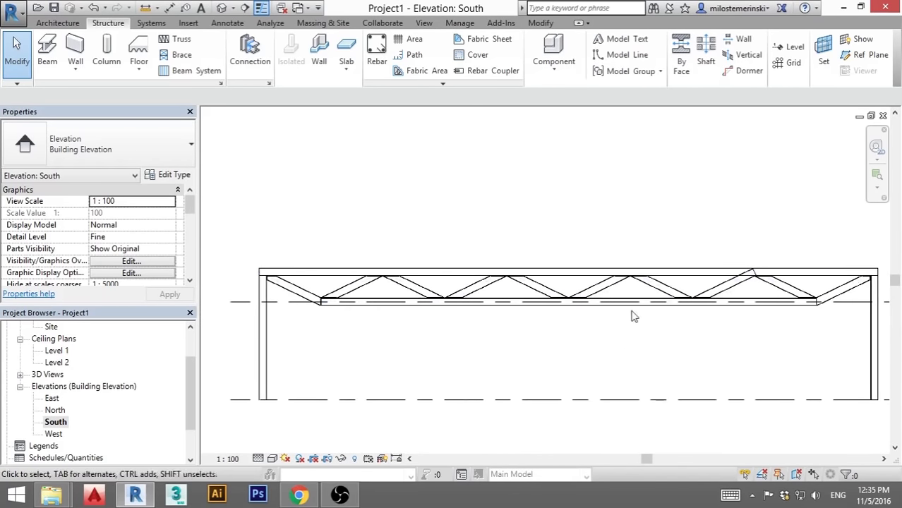
Open the {3D} view, look at the truss's end at the column, and set the visual style to Ray Trace.
{"action": "left_click", "coordinate": [20, 375]}
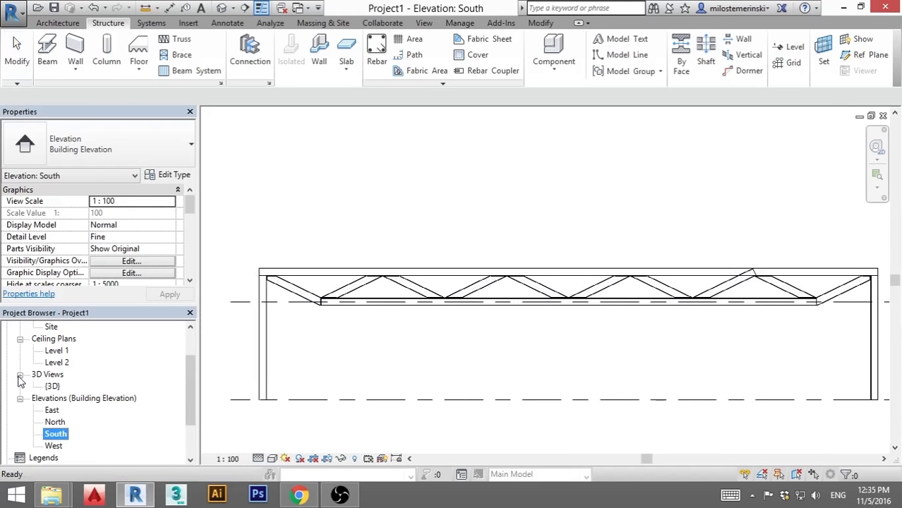
{"action": "double_click", "coordinate": [53, 386]}
{"action": "middle_click_drag", "start_coordinate": [456, 346], "coordinate": [548, 346], "text": "shift"}
{"action": "middle_click_drag", "start_coordinate": [563, 401], "coordinate": [567, 303]}
{"action": "scroll", "coordinate": [484, 237], "scroll_direction": "up", "scroll_amount": 3}
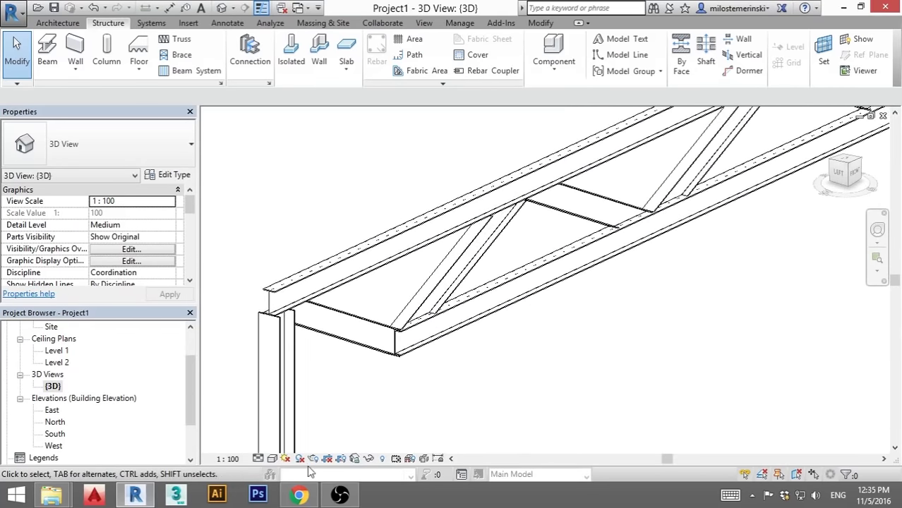
{"action": "left_click", "coordinate": [272, 459]}
{"action": "left_click", "coordinate": [302, 445]}
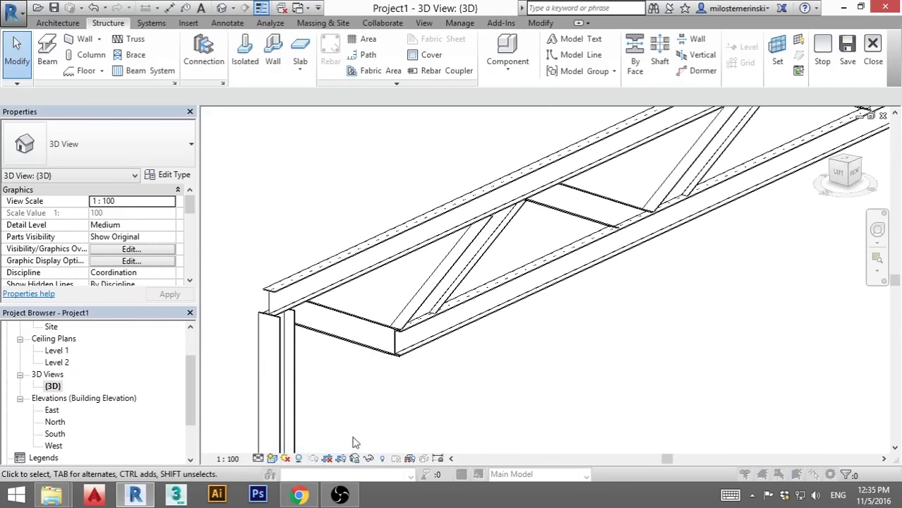